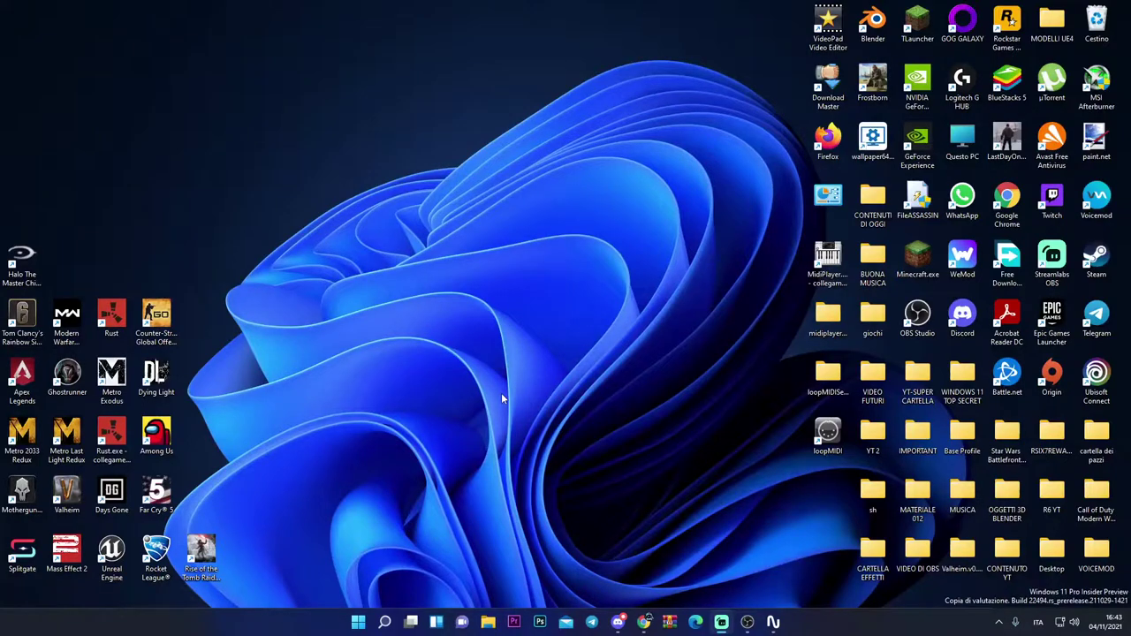
Launch H2R Graphics and maximise its window.
left_click(387, 623)
type("h2")
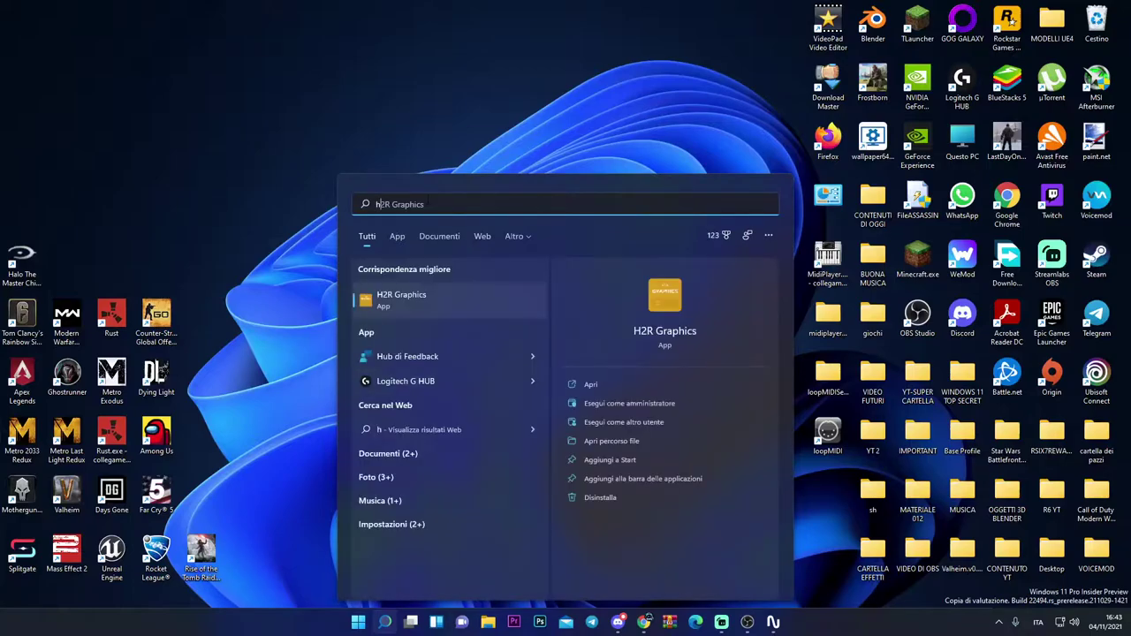
left_click(419, 305)
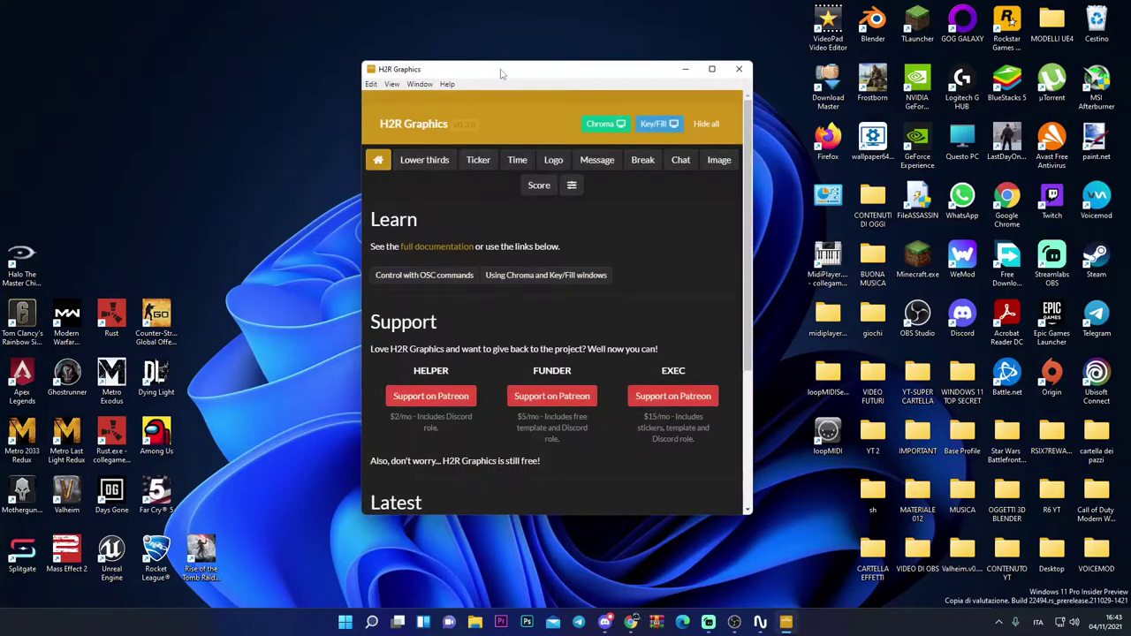
left_click_drag(501, 73, 465, 74)
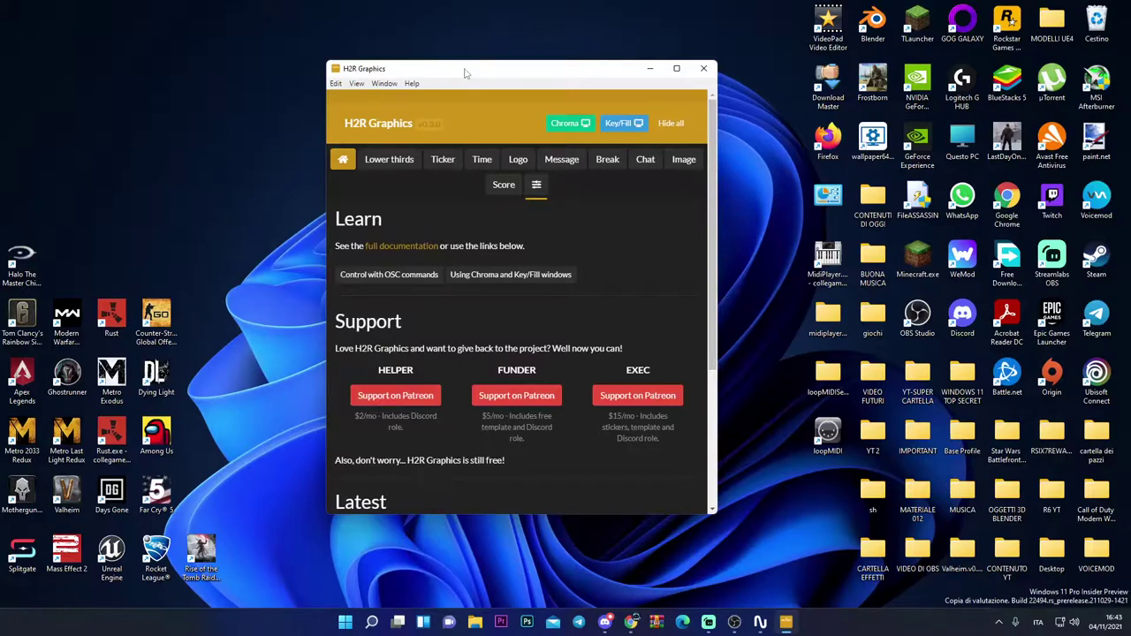
left_click(677, 68)
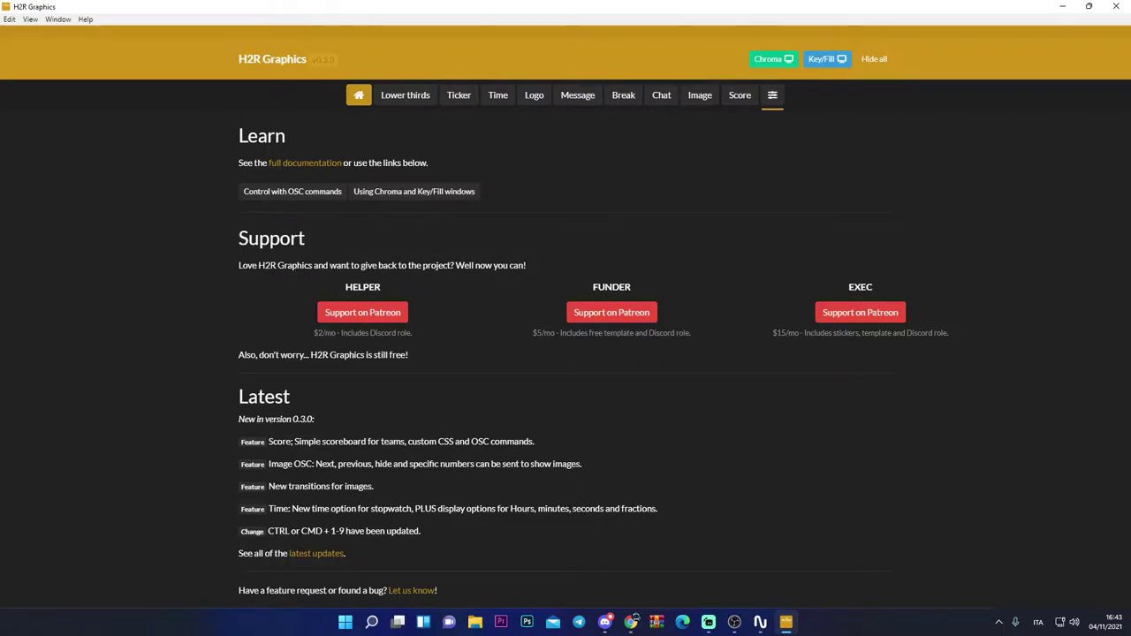
Switch to Streamlabs OBS and place its restored window lower so the H2R Graphics controls stay accessible above it.
left_click(708, 621)
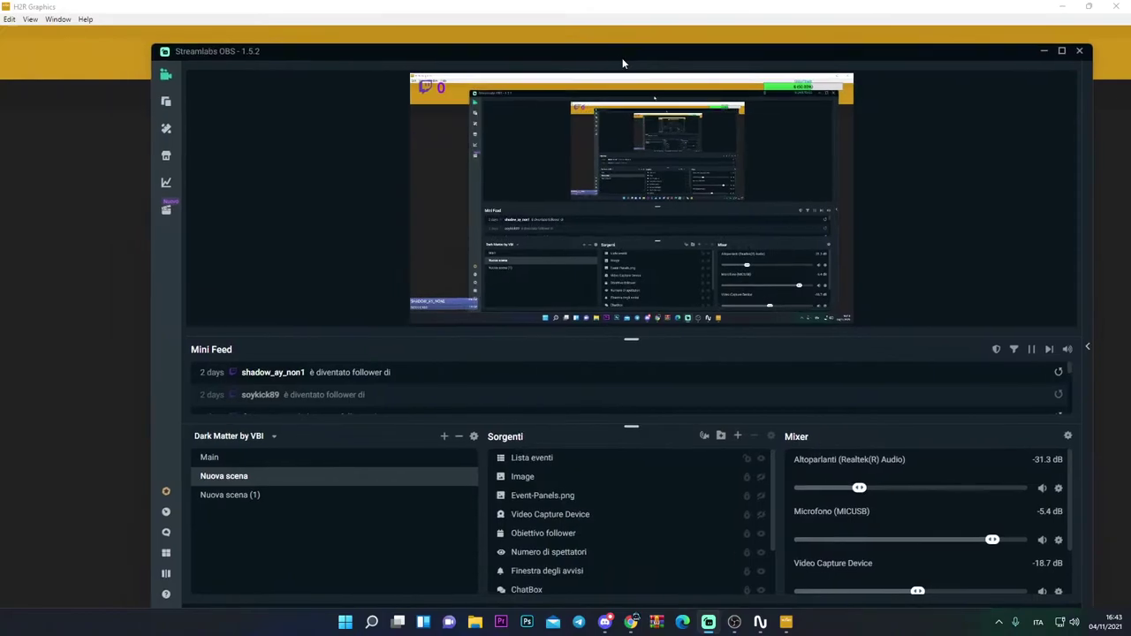
left_click_drag(623, 63, 573, 52)
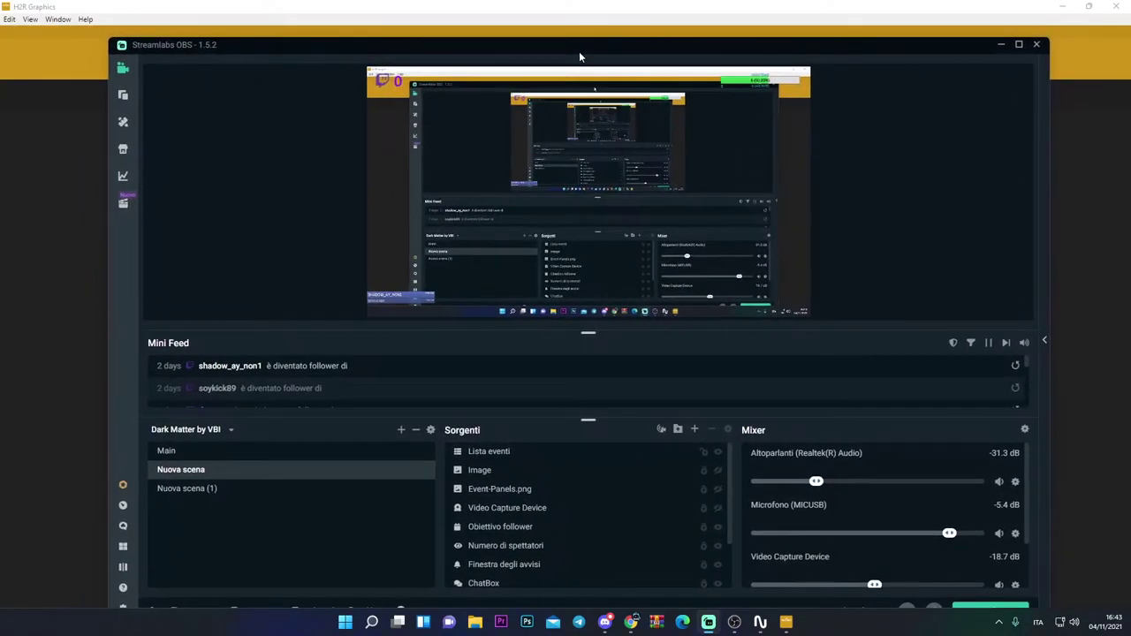
left_click(1018, 44)
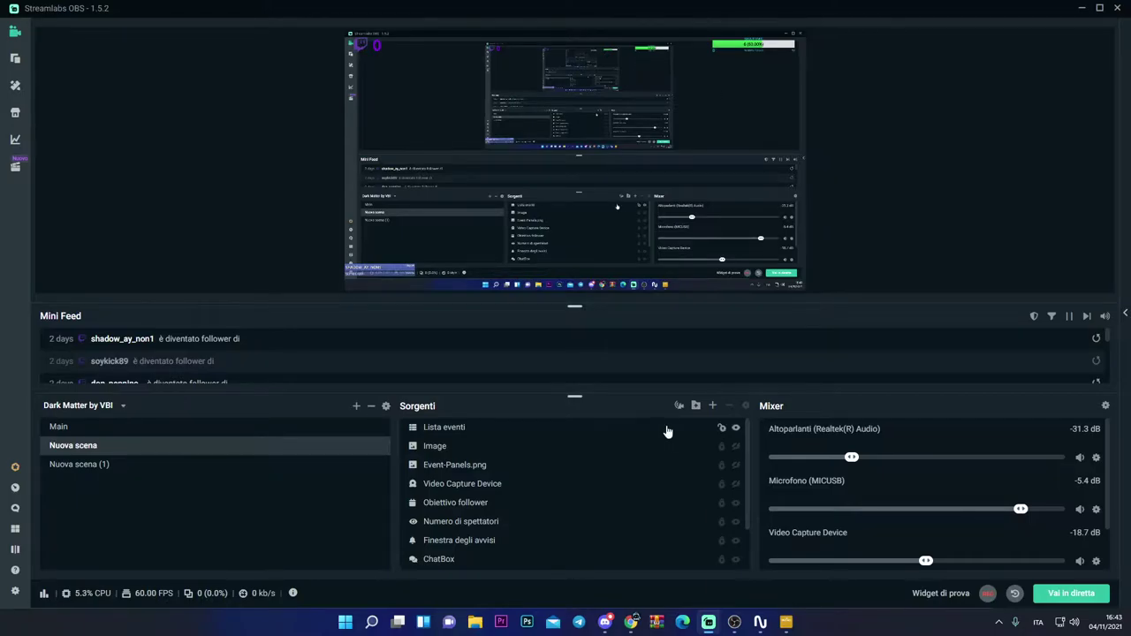
left_click_drag(925, 12, 774, 190)
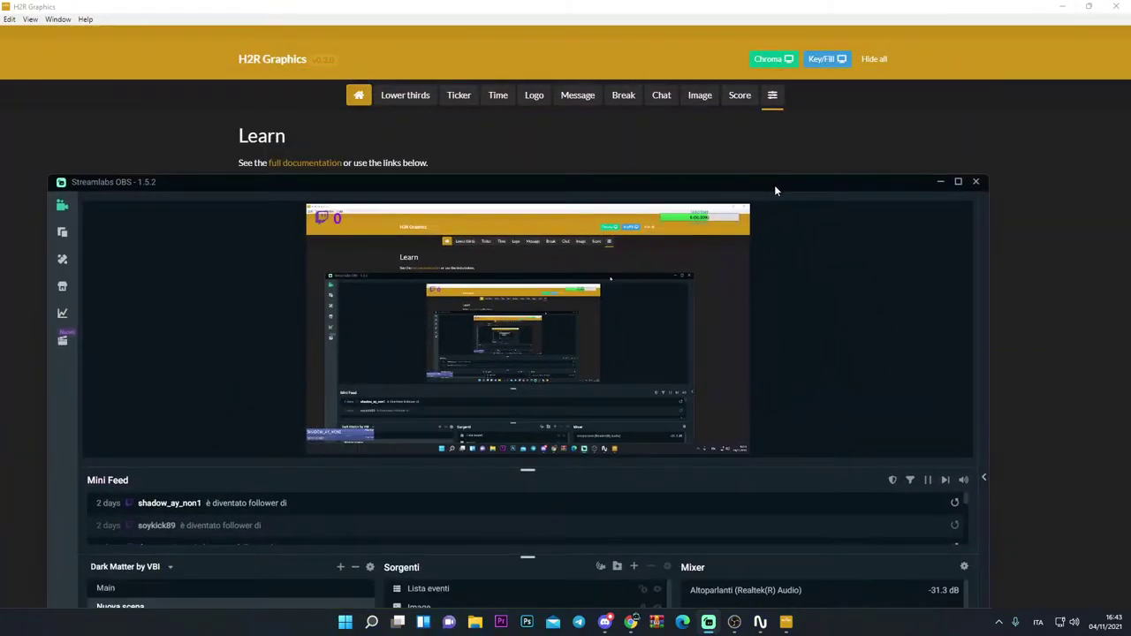
Show the FOLLOW ME ticker in the Chroma output window and move the restored H2R Graphics window aside.
left_click(459, 100)
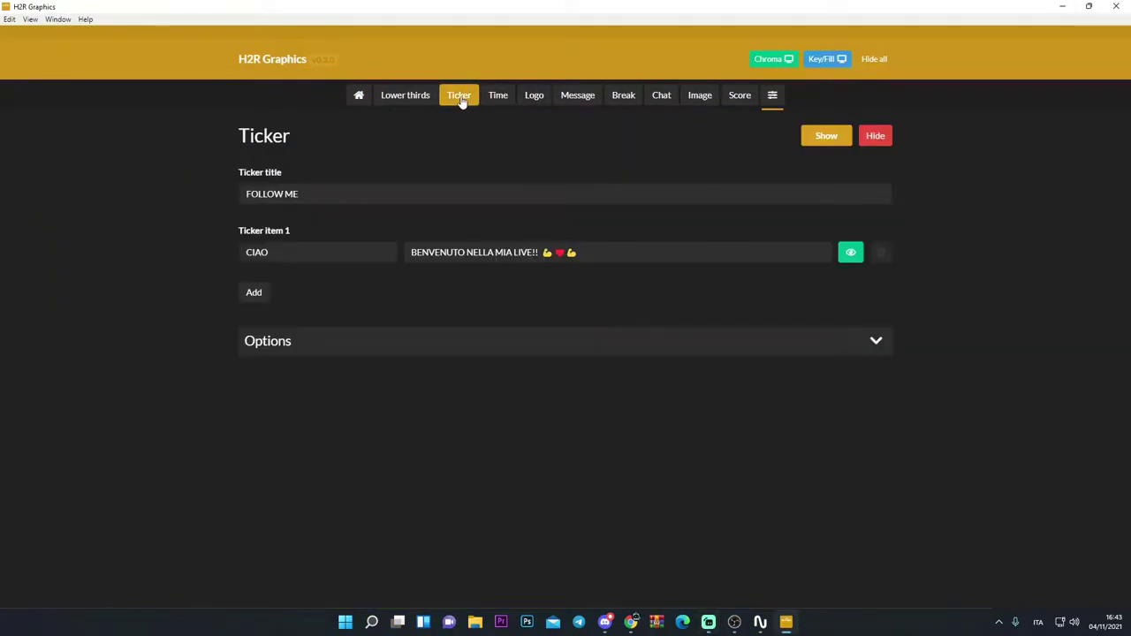
left_click(826, 143)
left_click(765, 60)
left_click(844, 145)
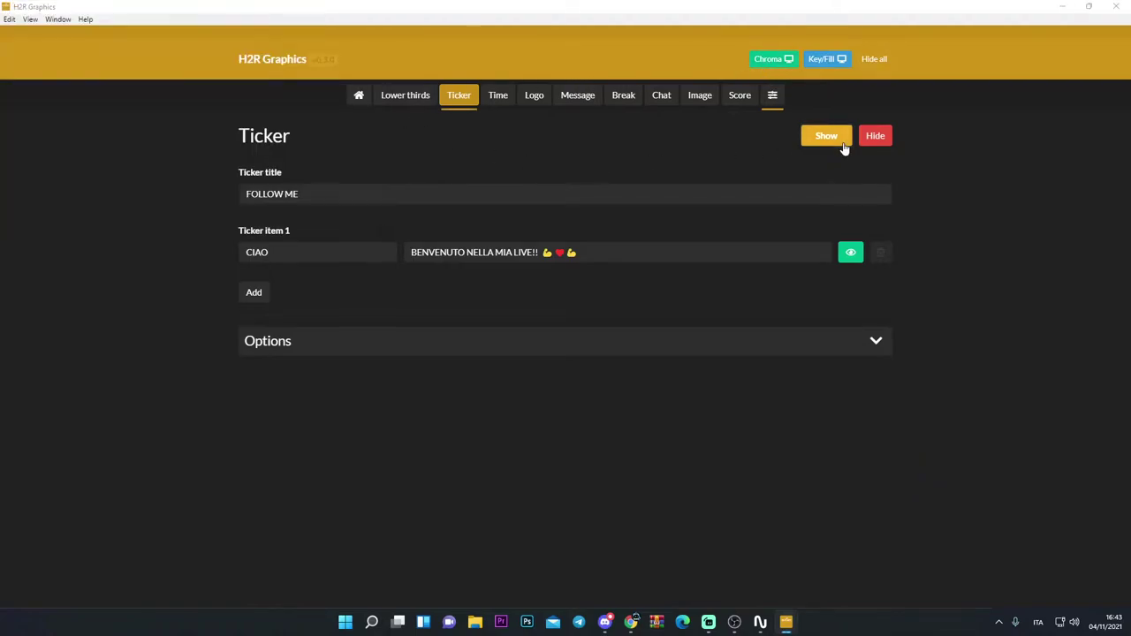
double_click(1009, 7)
left_click_drag(1007, 18, 1040, 53)
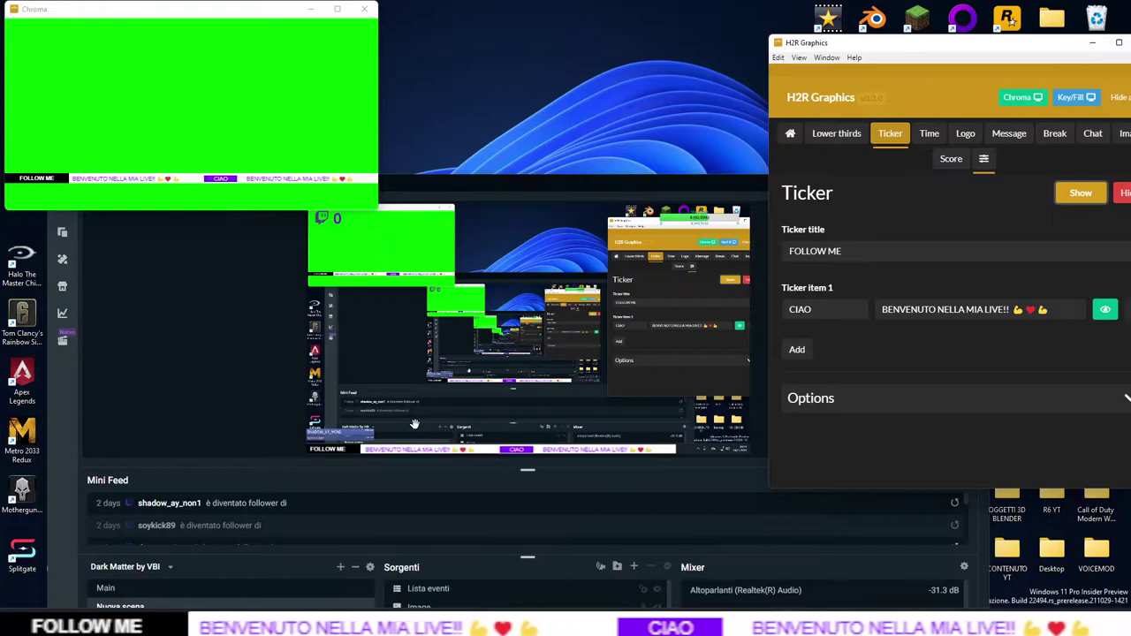
Try minimising the Chroma output window, restore it and move it back to the desktop corner.
left_click(232, 14)
left_click_drag(231, 15, 285, 90)
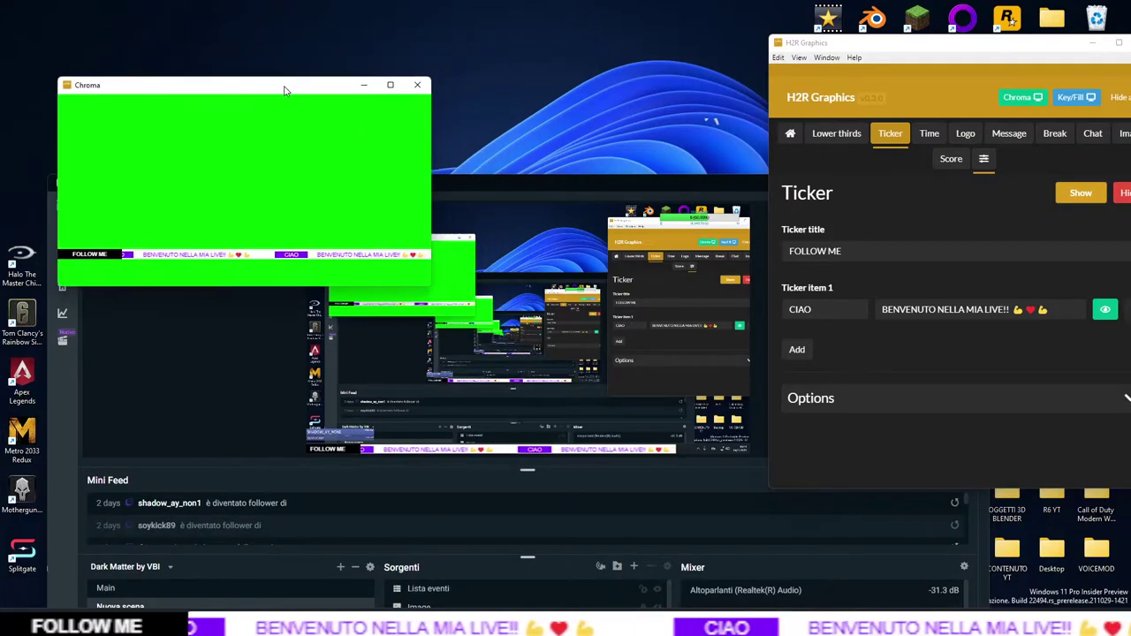
left_click(363, 86)
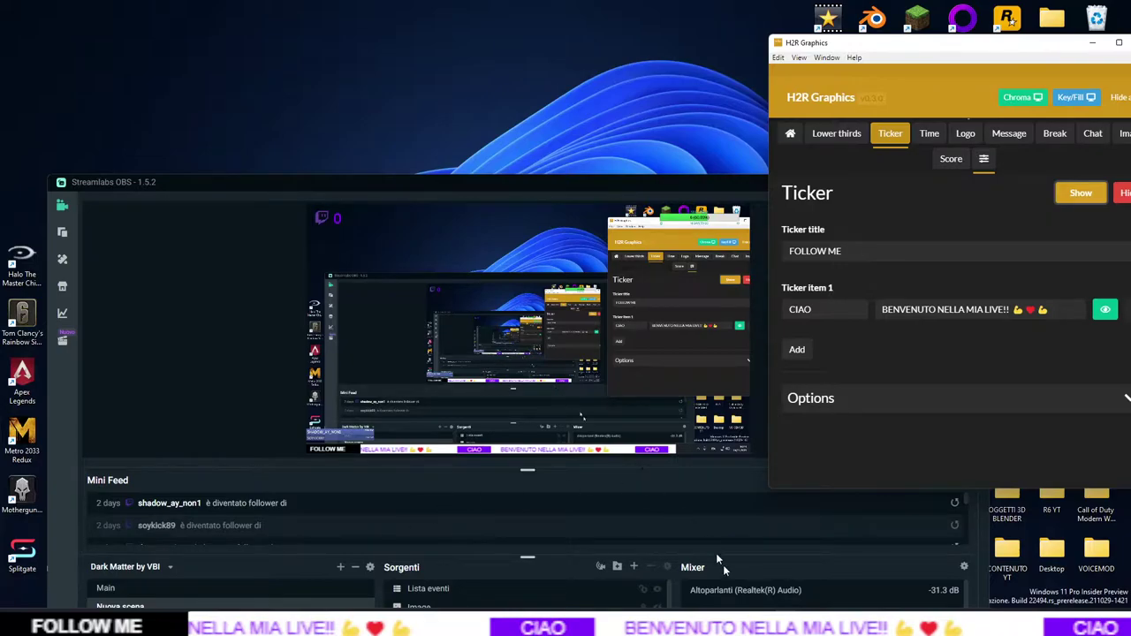
left_click(786, 555)
left_click_drag(283, 93, 243, 25)
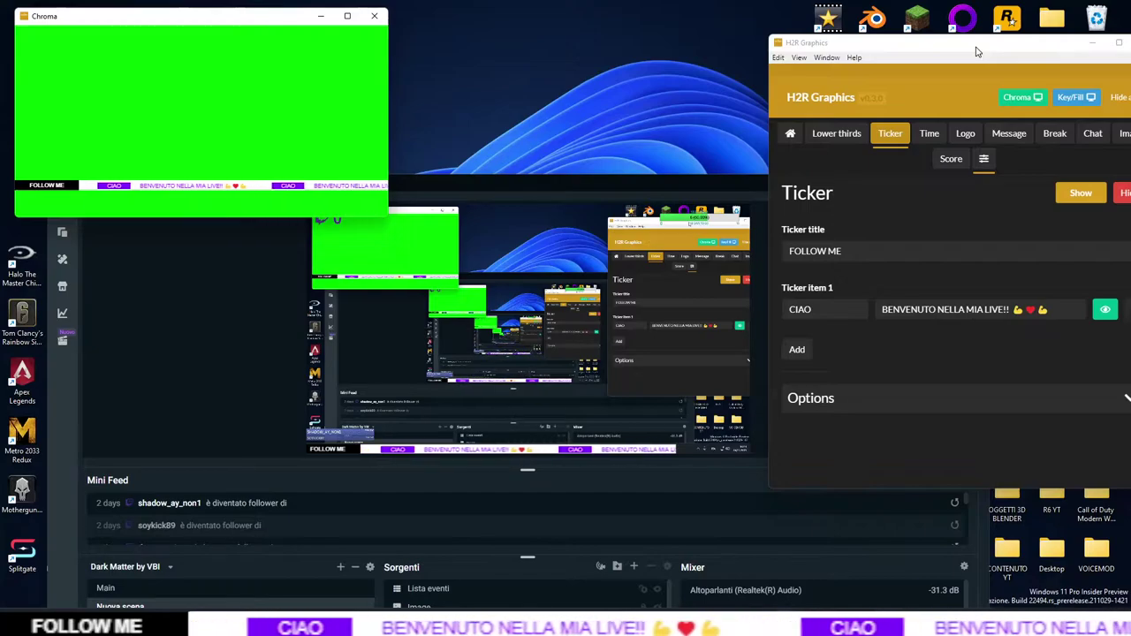
Maximise Streamlabs OBS and stretch the existing ticker Window Capture across the bottom of the scene.
double_click(618, 184)
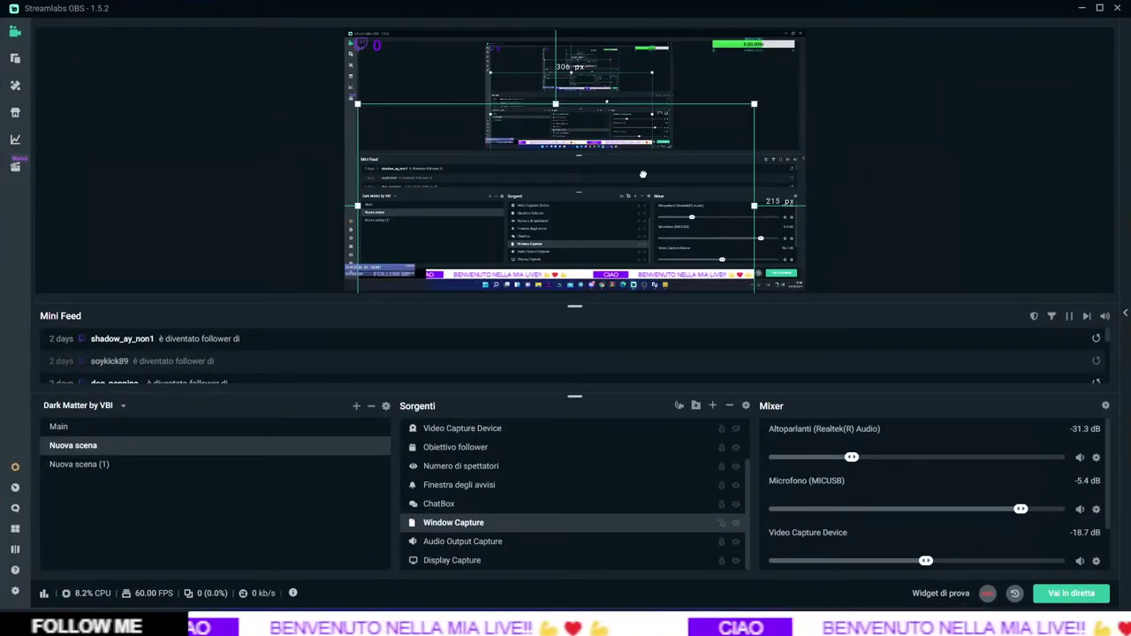
left_click_drag(644, 183, 629, 186)
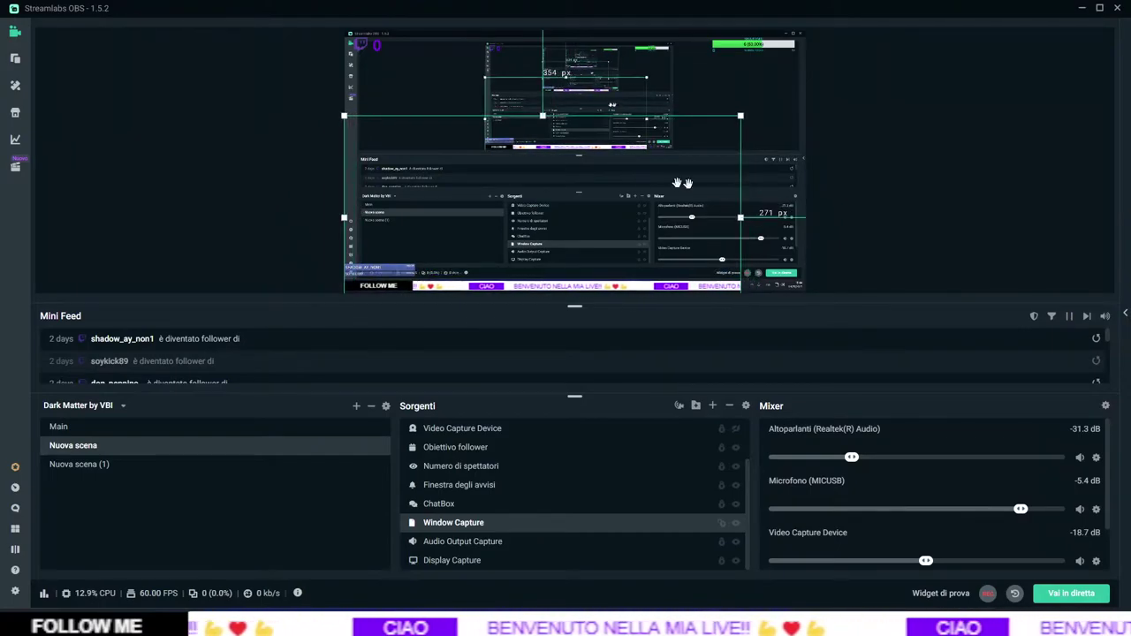
left_click_drag(741, 139, 773, 142)
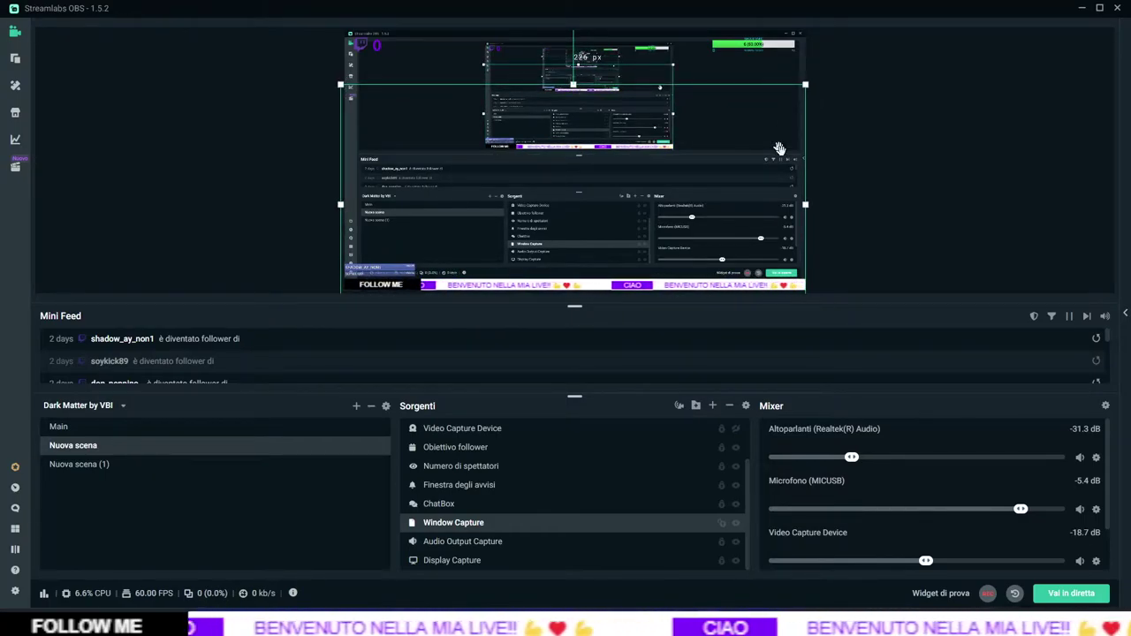
Add an Acquisizione finestra source to Nuova scena that captures the window [H2R Graphics.exe]: Chroma.
left_click(713, 406)
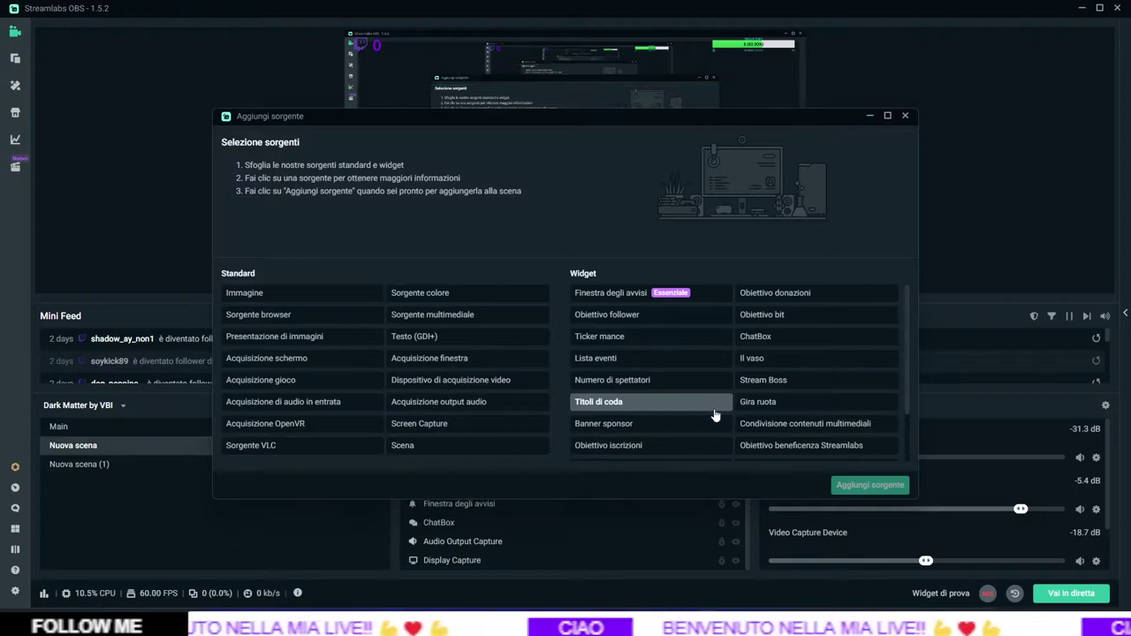
left_click(436, 363)
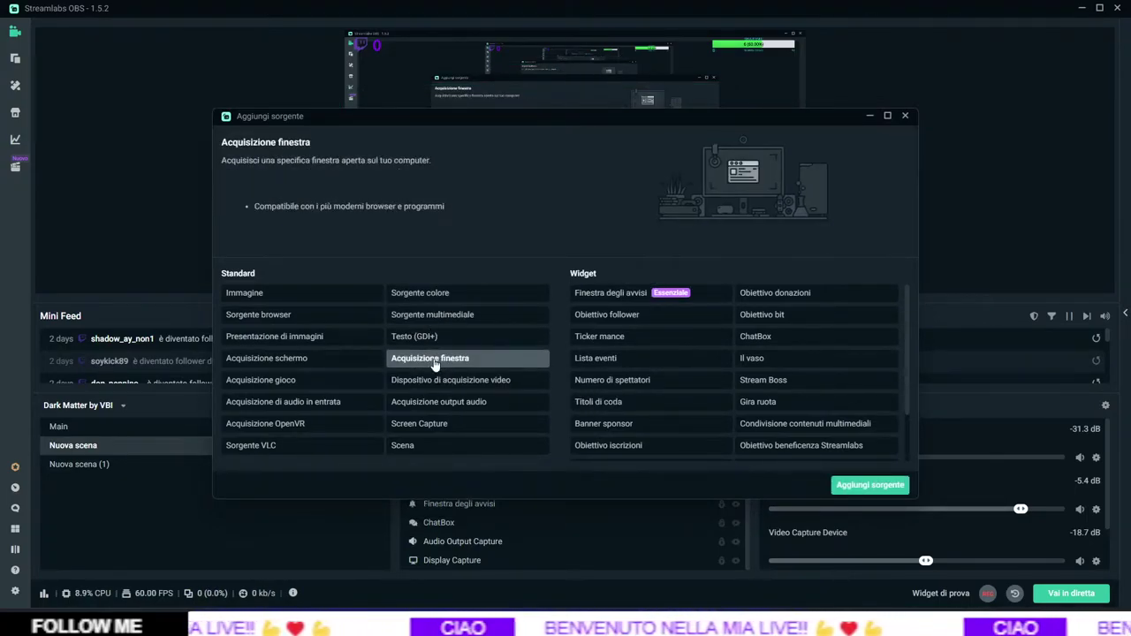
left_click(883, 487)
left_click(693, 383)
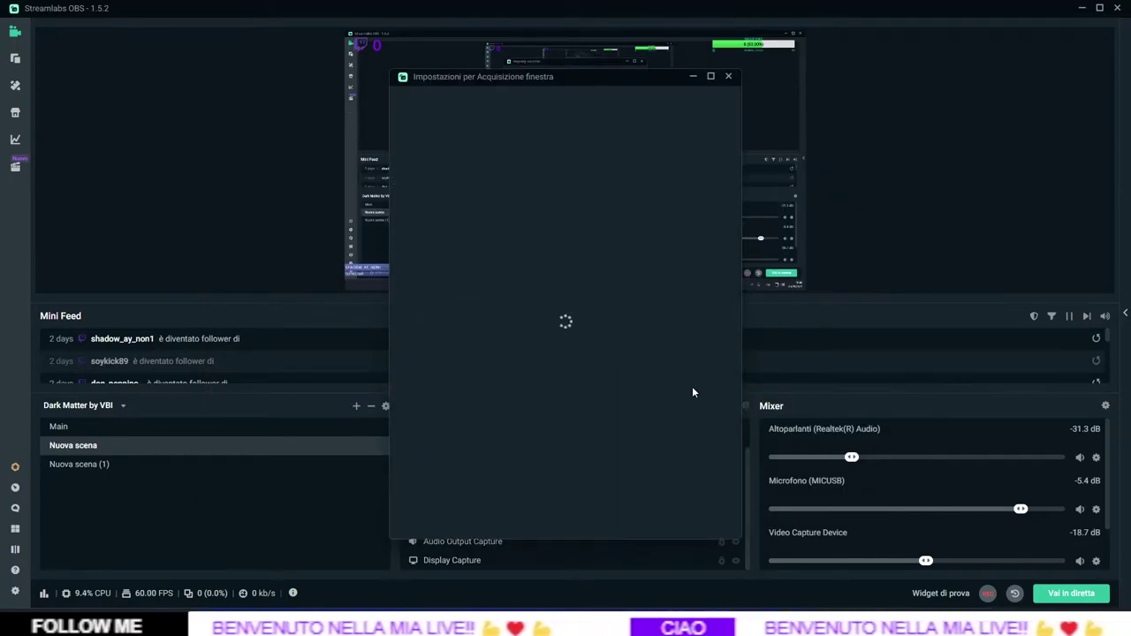
left_click(623, 220)
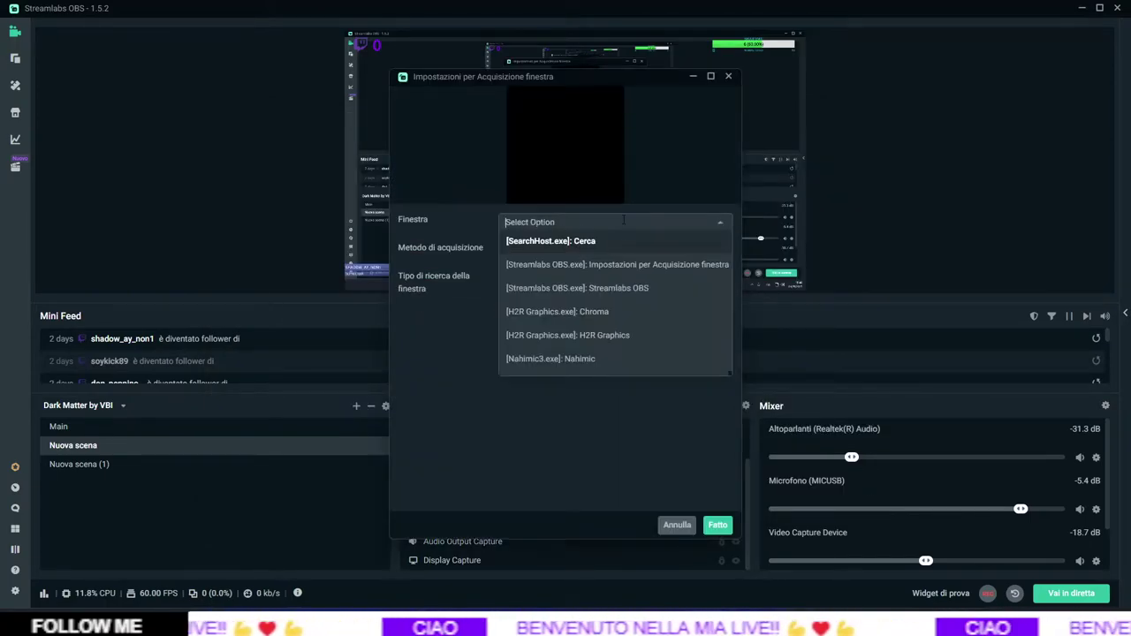
left_click(588, 314)
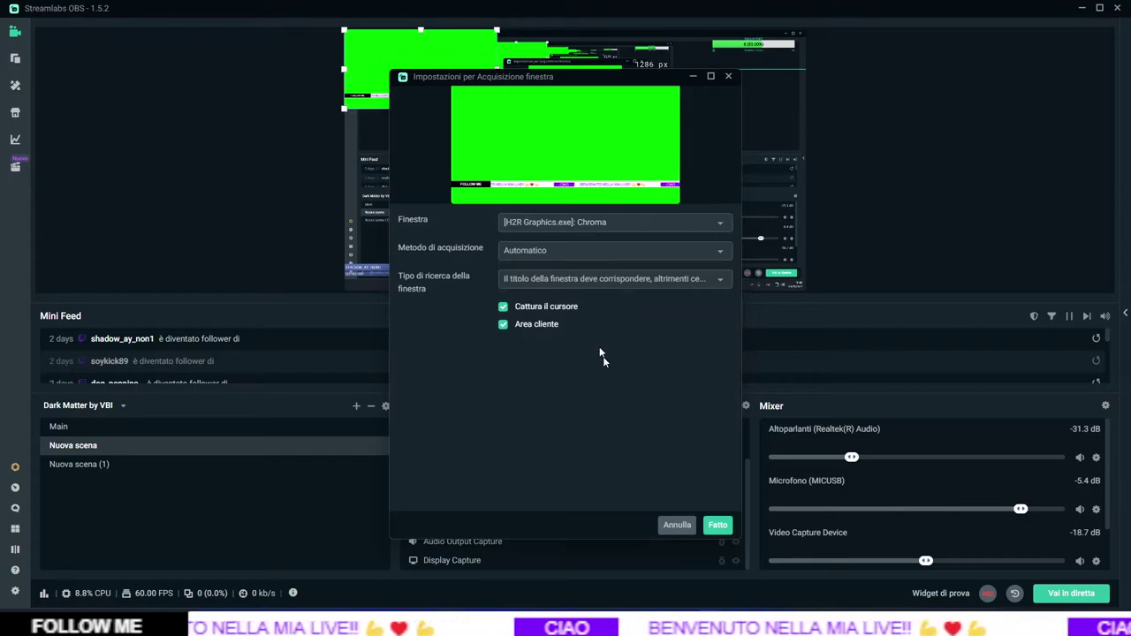
left_click(715, 527)
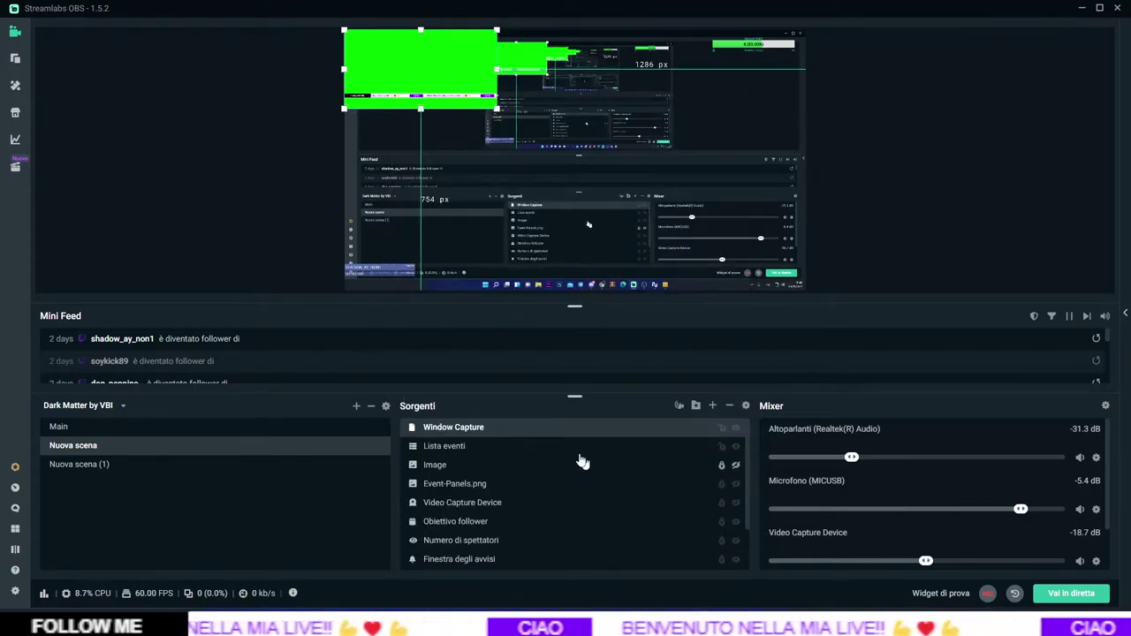
right_click(524, 426)
left_click(447, 429)
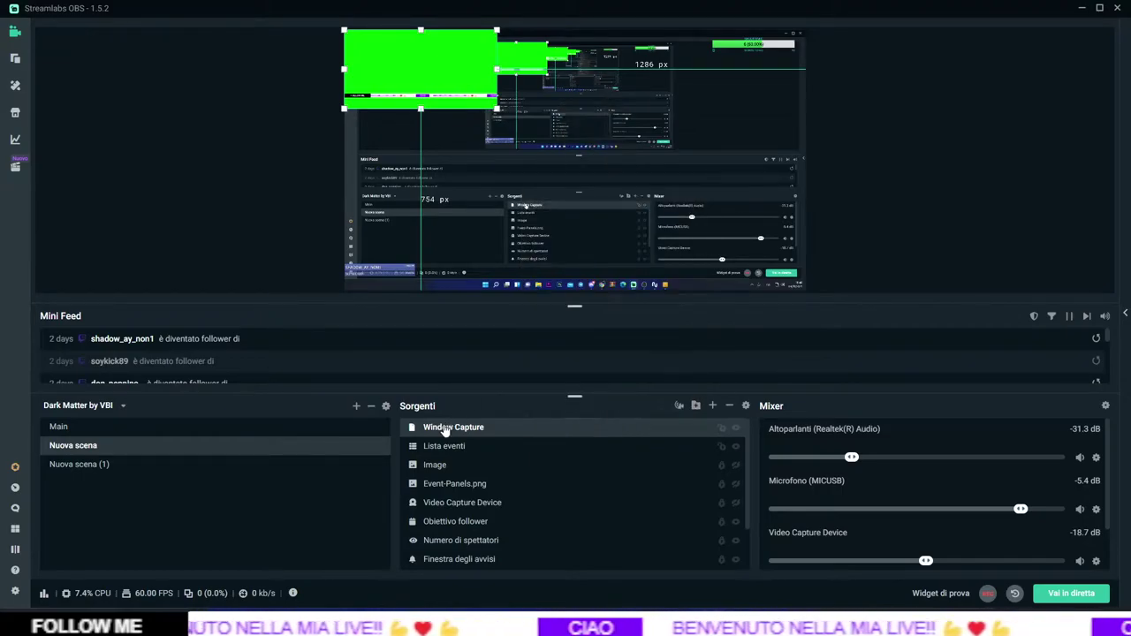
right_click(518, 443)
left_click(477, 483)
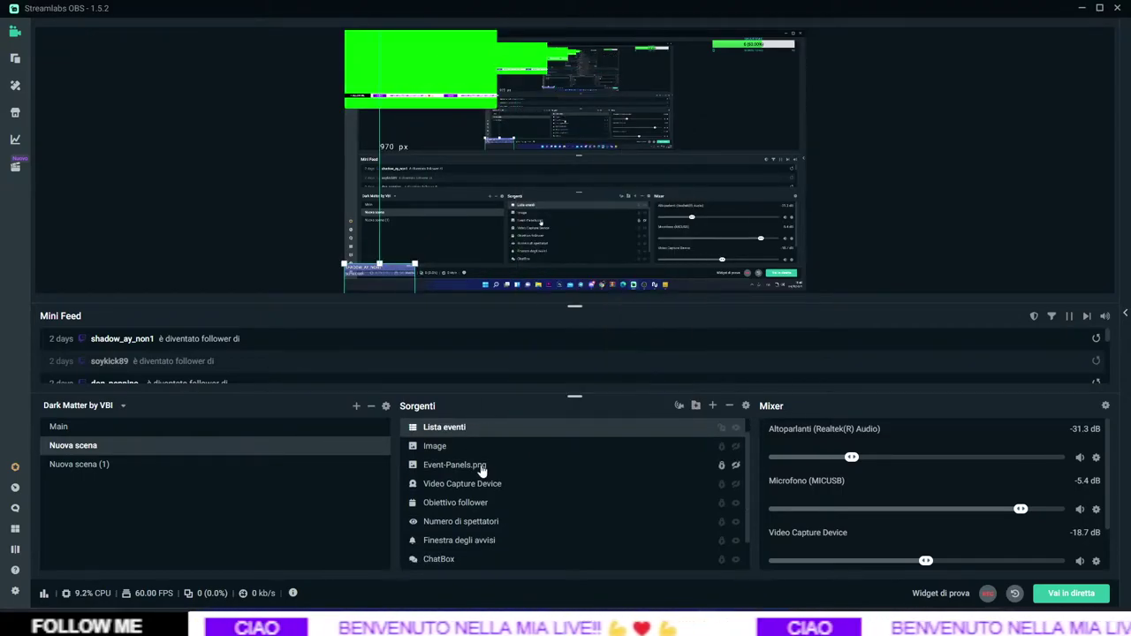
right_click(484, 483)
key("Escape")
Add a Chiave cromatica filter to the Window Capture source, leaving its colour key type on Verde.
right_click(476, 427)
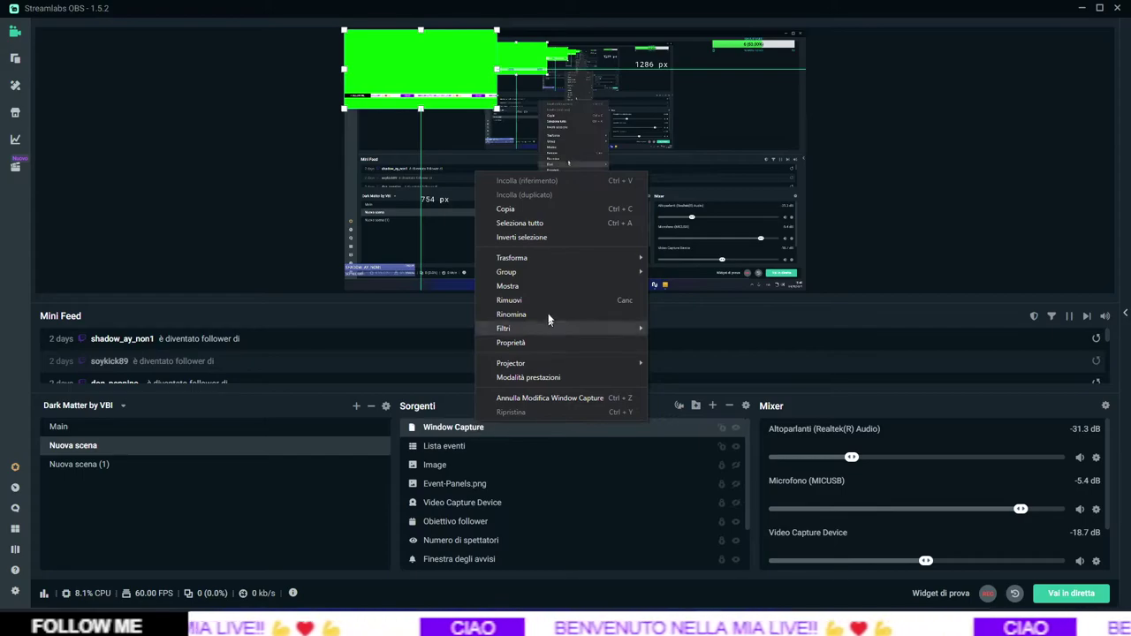
mouse_move(571, 328)
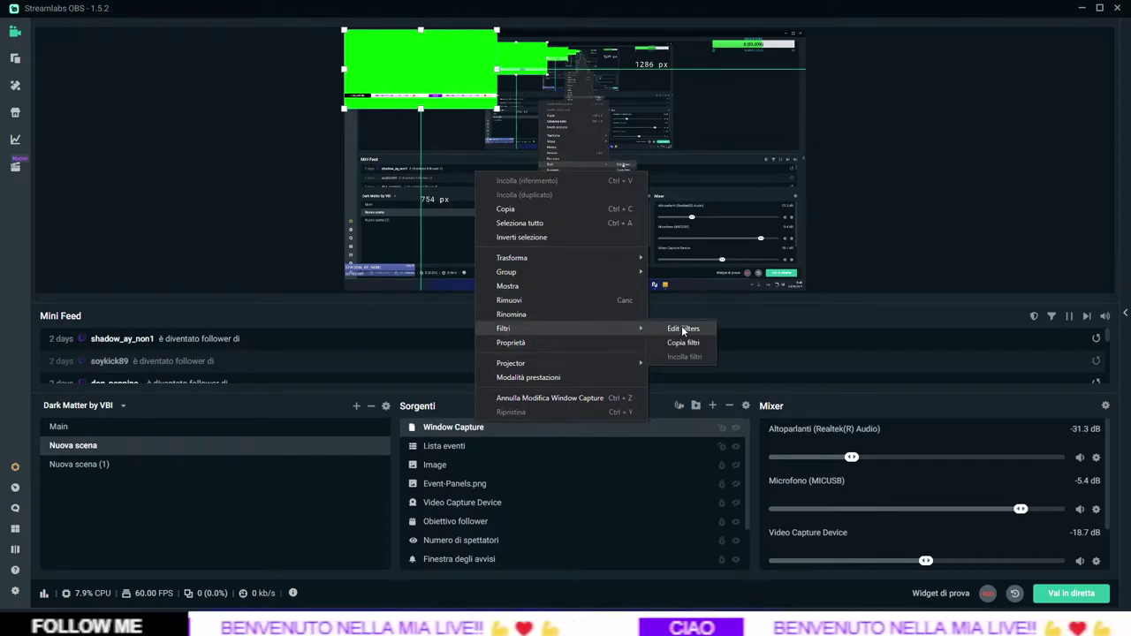
left_click(681, 327)
left_click(408, 275)
left_click(595, 306)
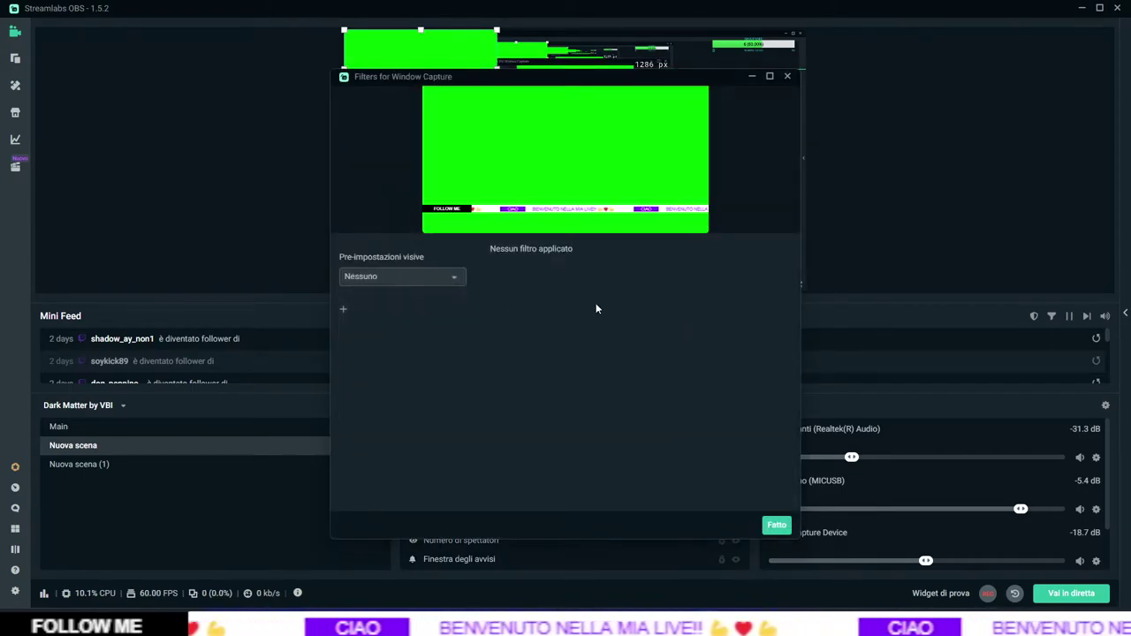
left_click(342, 309)
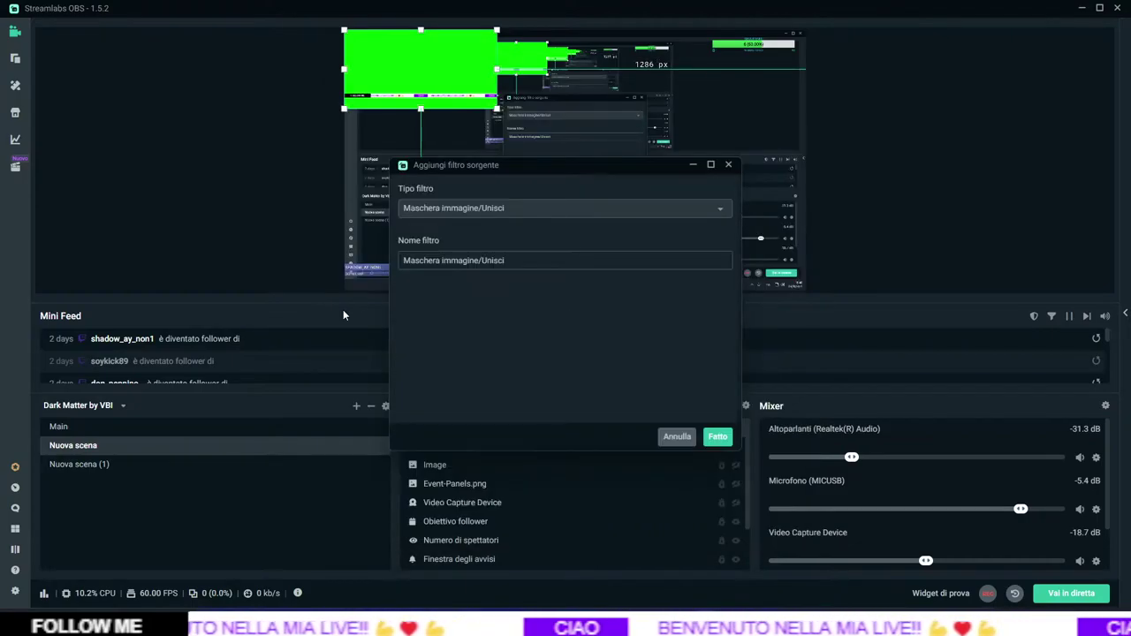
left_click(670, 210)
scroll(524, 380, "down", 5)
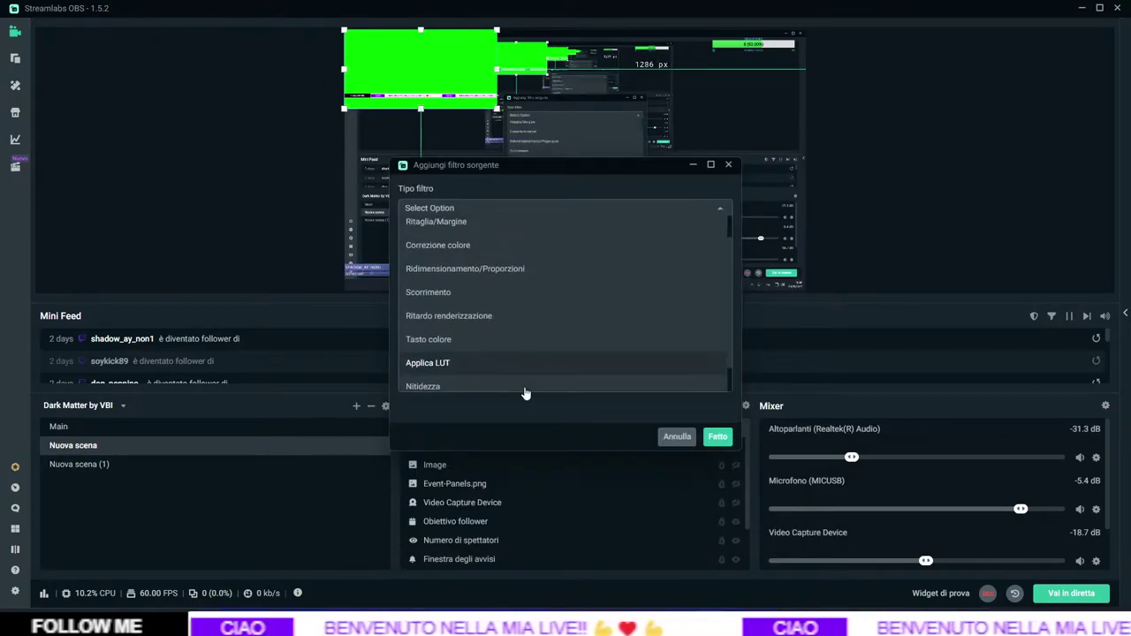
left_click(461, 380)
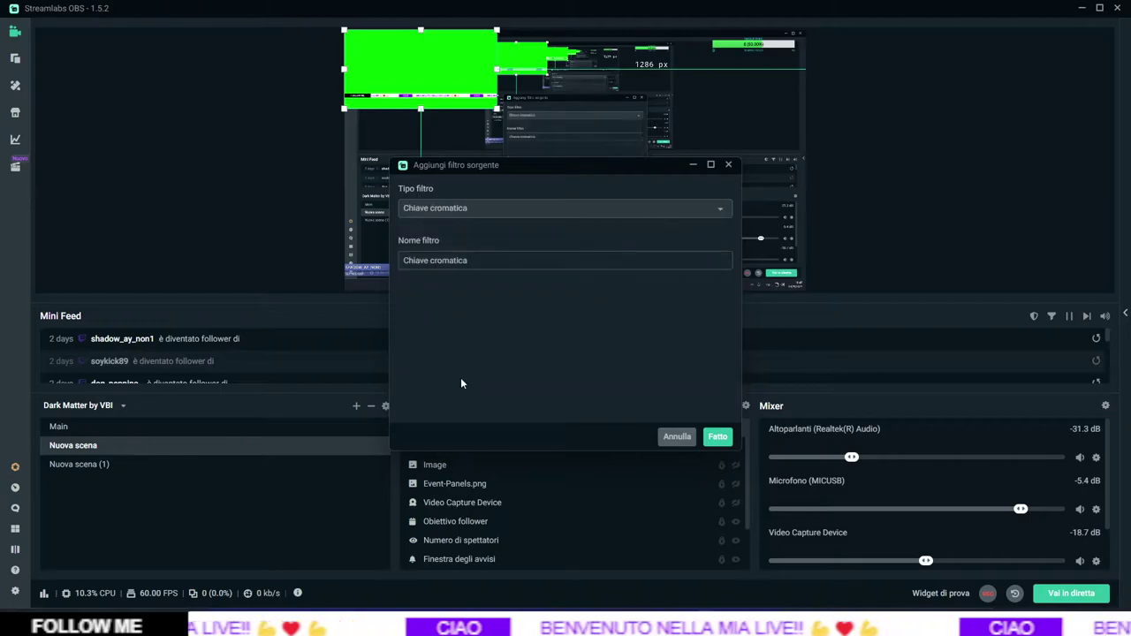
left_click(721, 437)
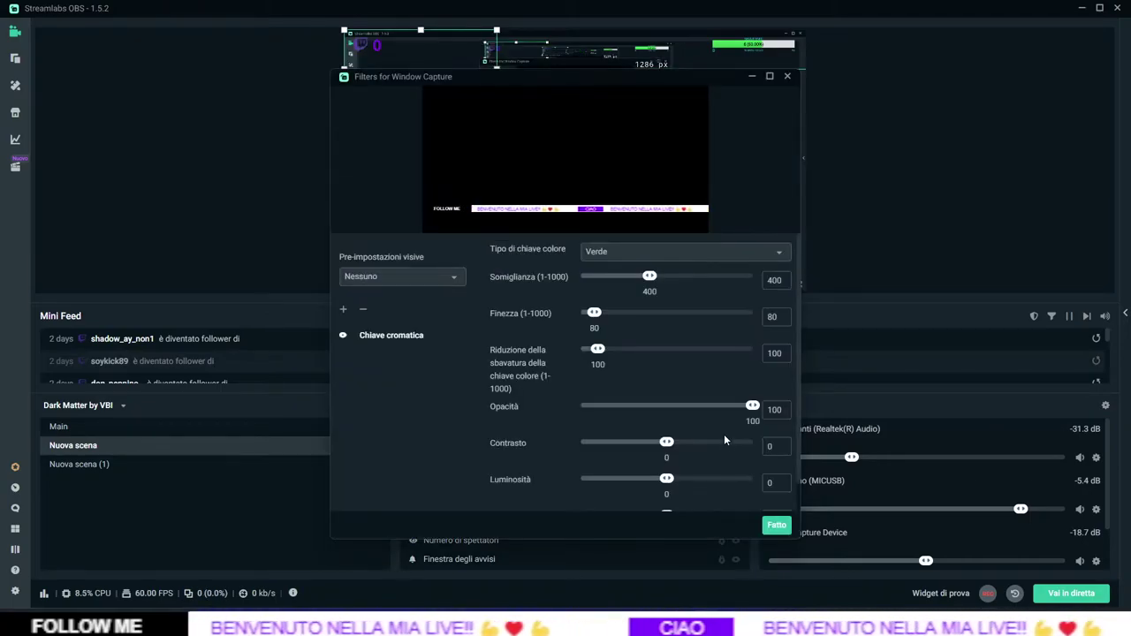
left_click(776, 525)
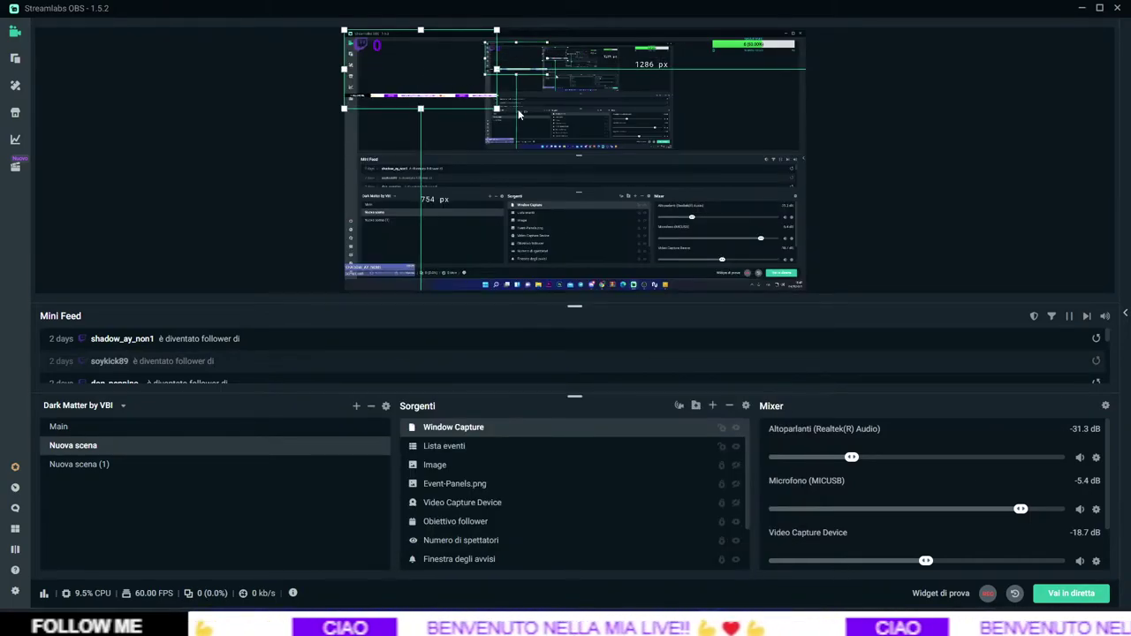
Enlarge the Window Capture so the ticker spans the bottom edge of the scene, and lock the source.
left_click_drag(497, 108, 639, 267)
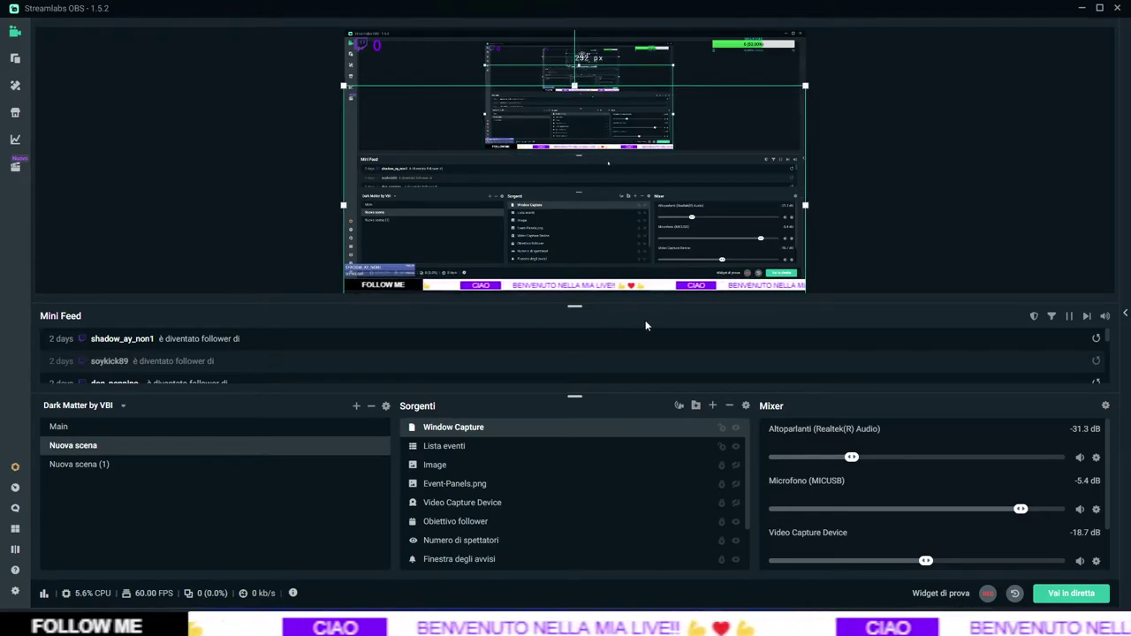
left_click(720, 429)
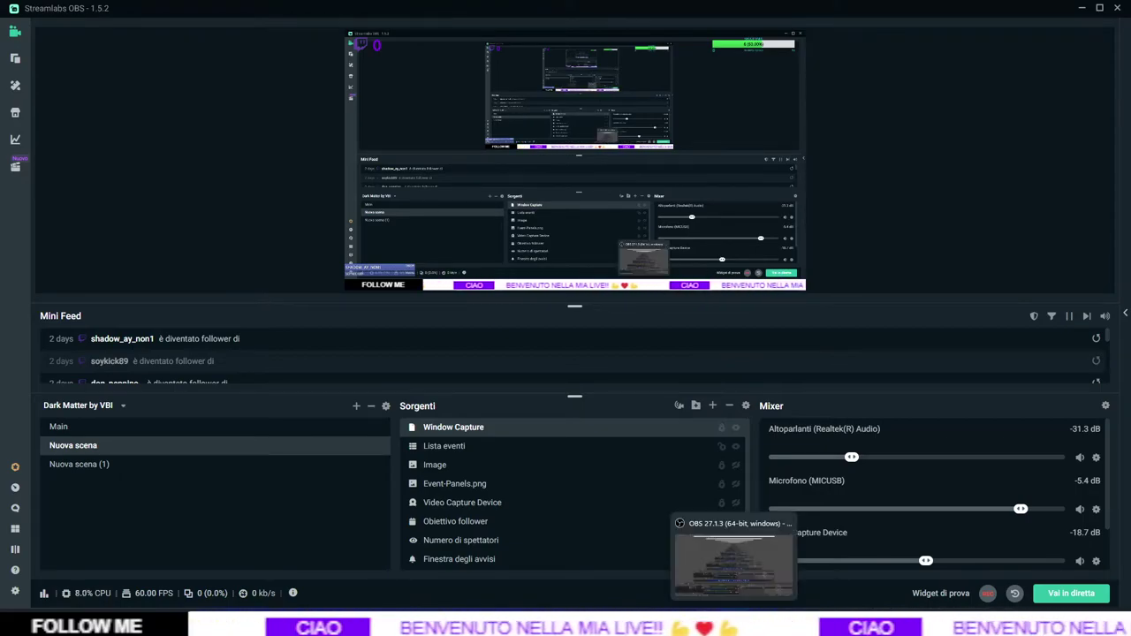
Switch to OBS 27.1.3 and delete the existing Cattura la finestra source from the scene.
left_click(740, 589)
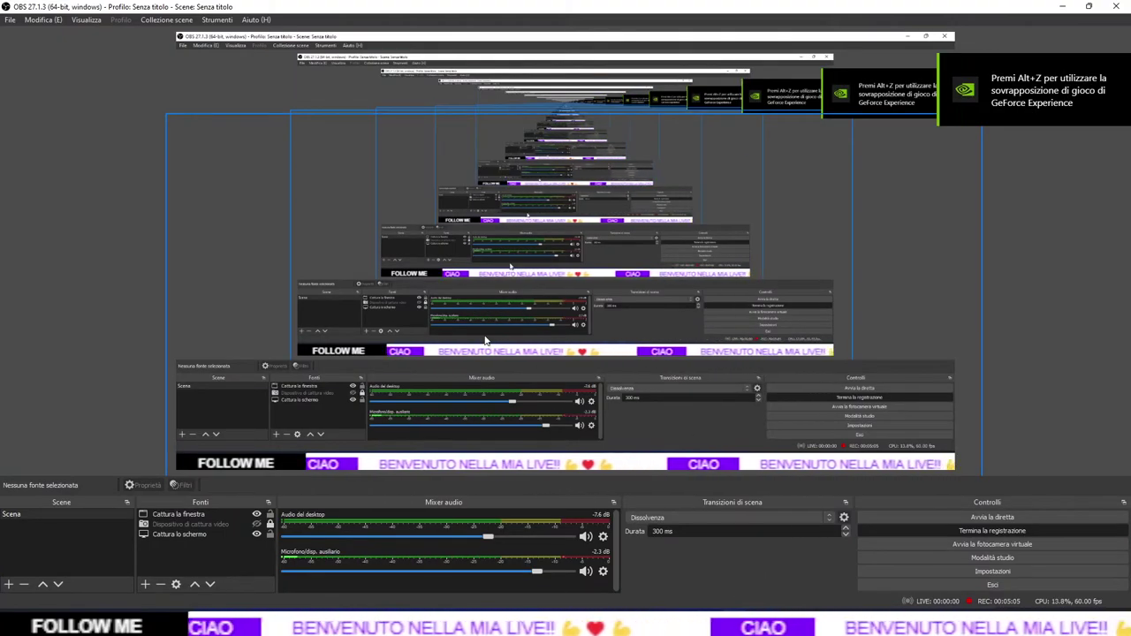
left_click(652, 300)
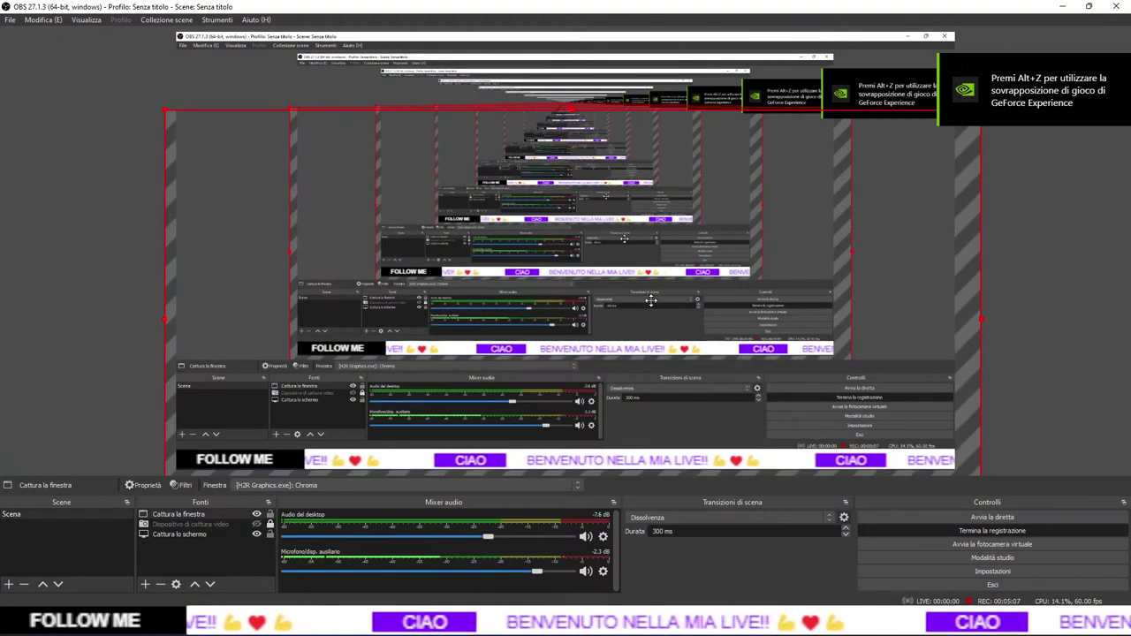
left_click(208, 517)
key("Delete")
left_click(607, 318)
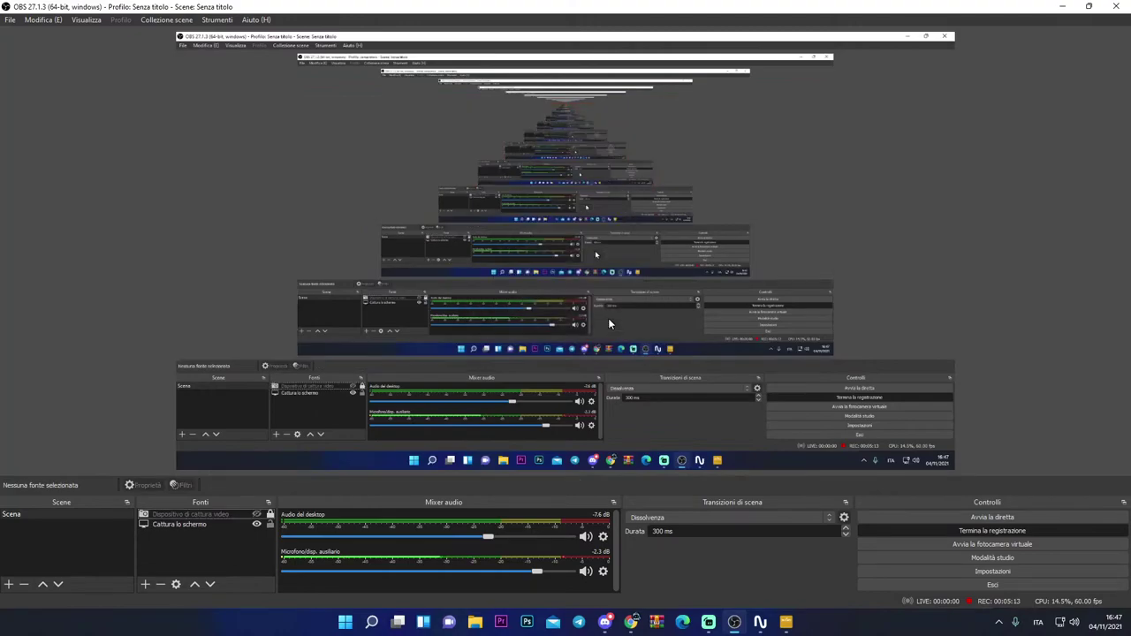
Add a new Cattura la finestra source that captures the window [H2R Graphics.exe]: Chroma.
left_click(150, 586)
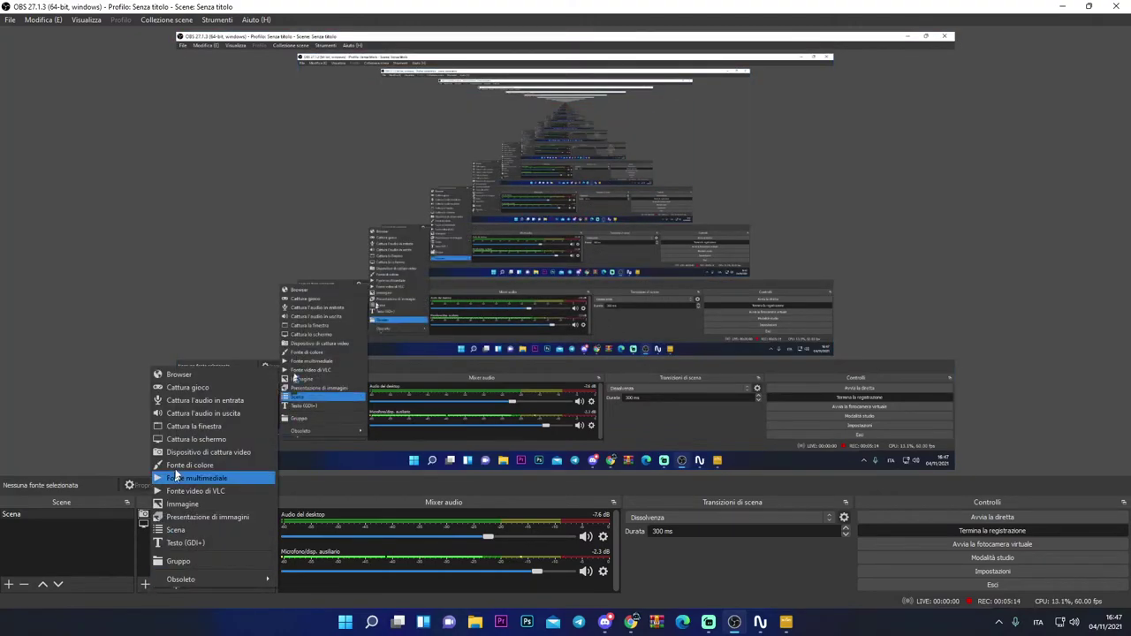
left_click(192, 426)
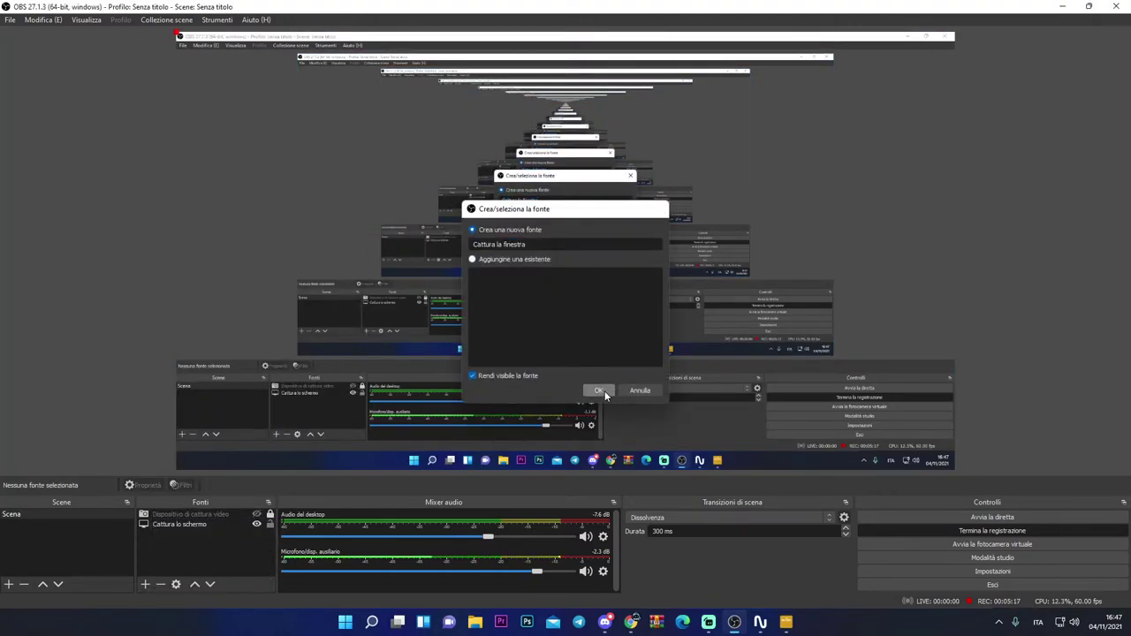
left_click(599, 391)
left_click(560, 383)
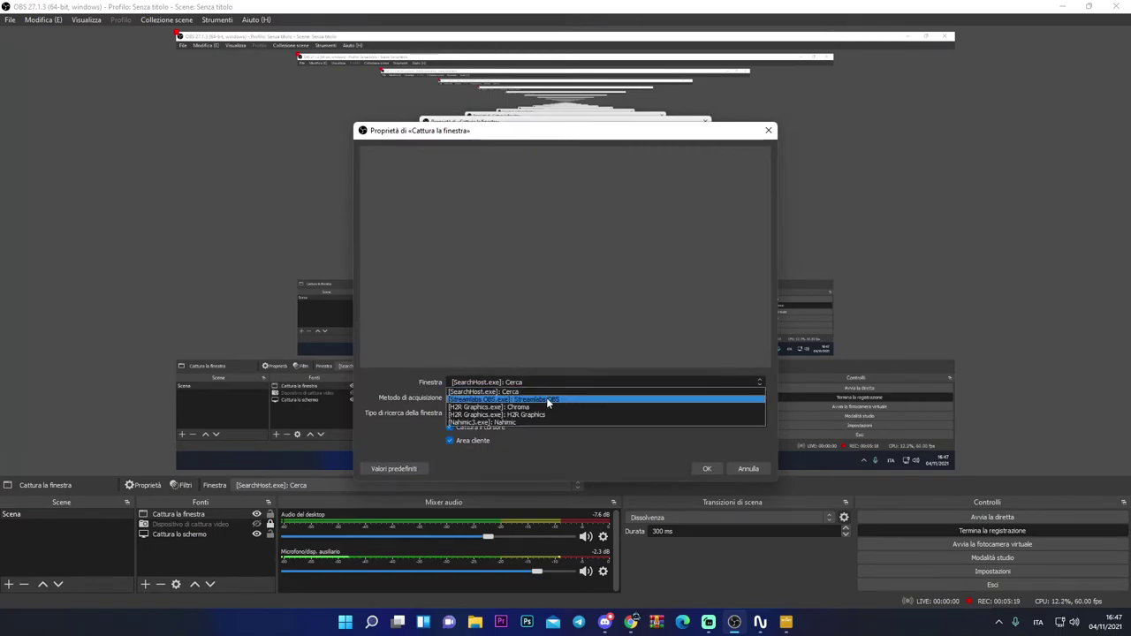
left_click(541, 407)
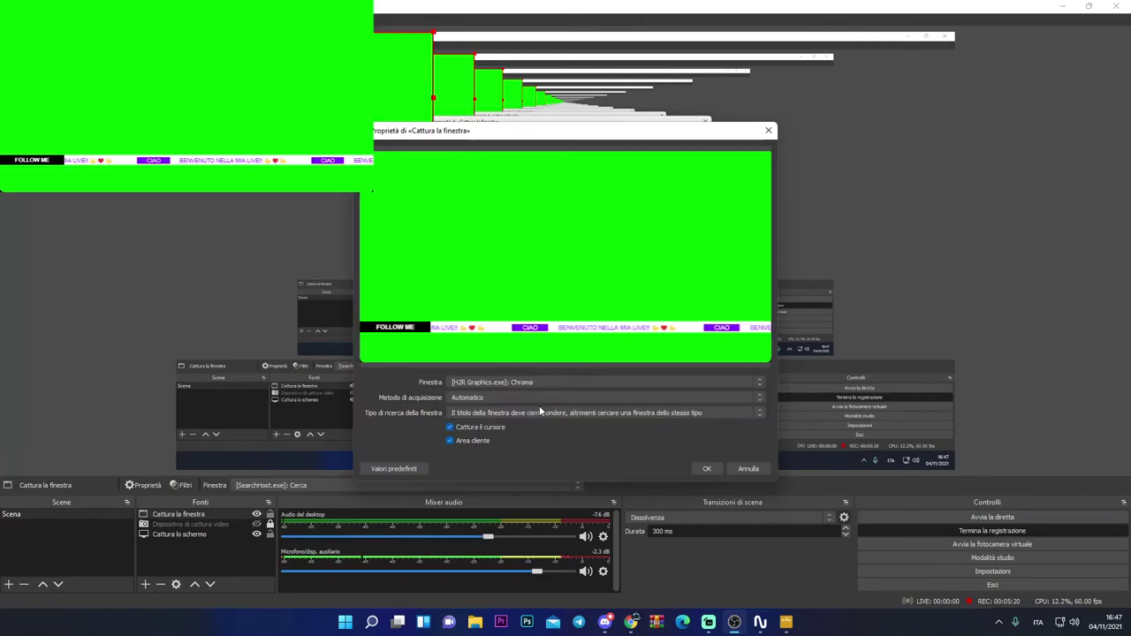
left_click(706, 468)
Add a Chiave chroma filter with its default name and settings to the Cattura la finestra source.
right_click(212, 517)
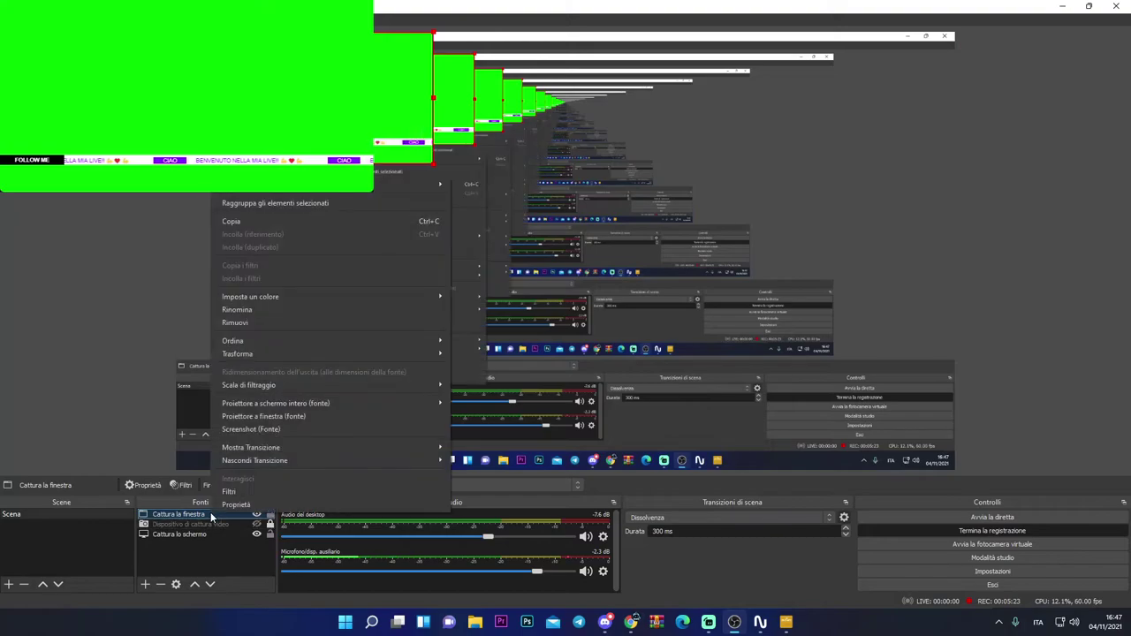
left_click(279, 488)
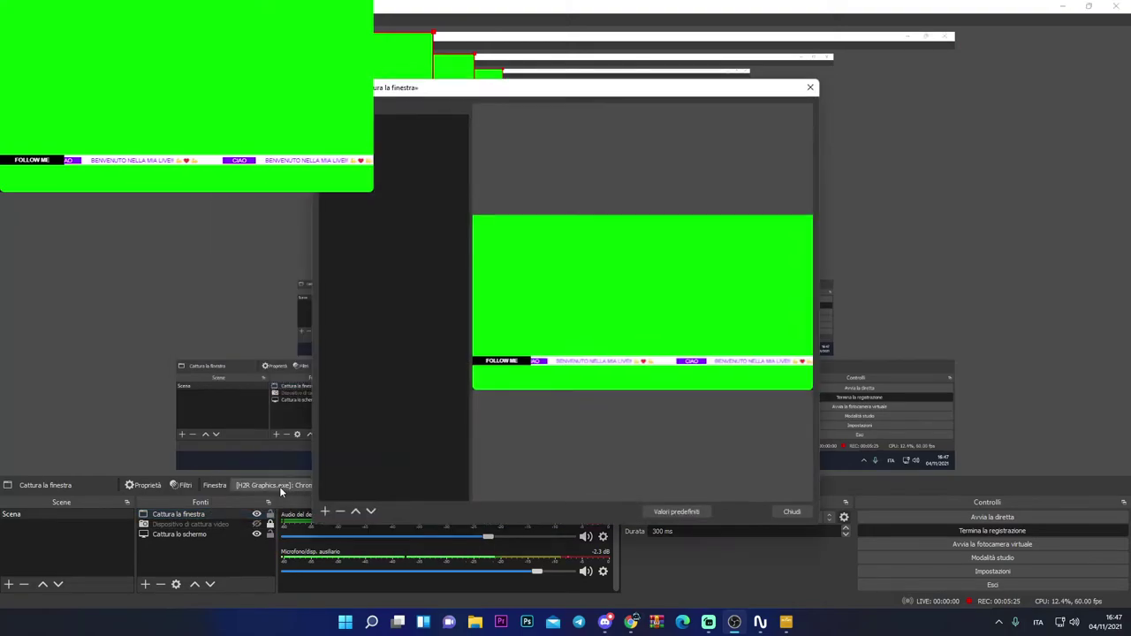
left_click(325, 511)
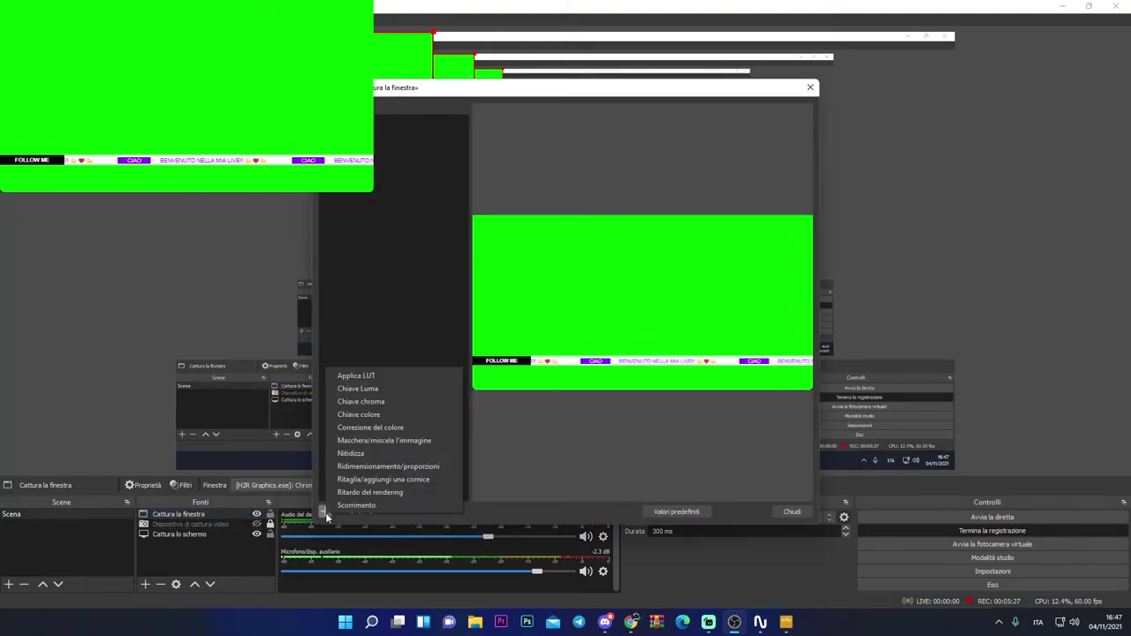
left_click(356, 401)
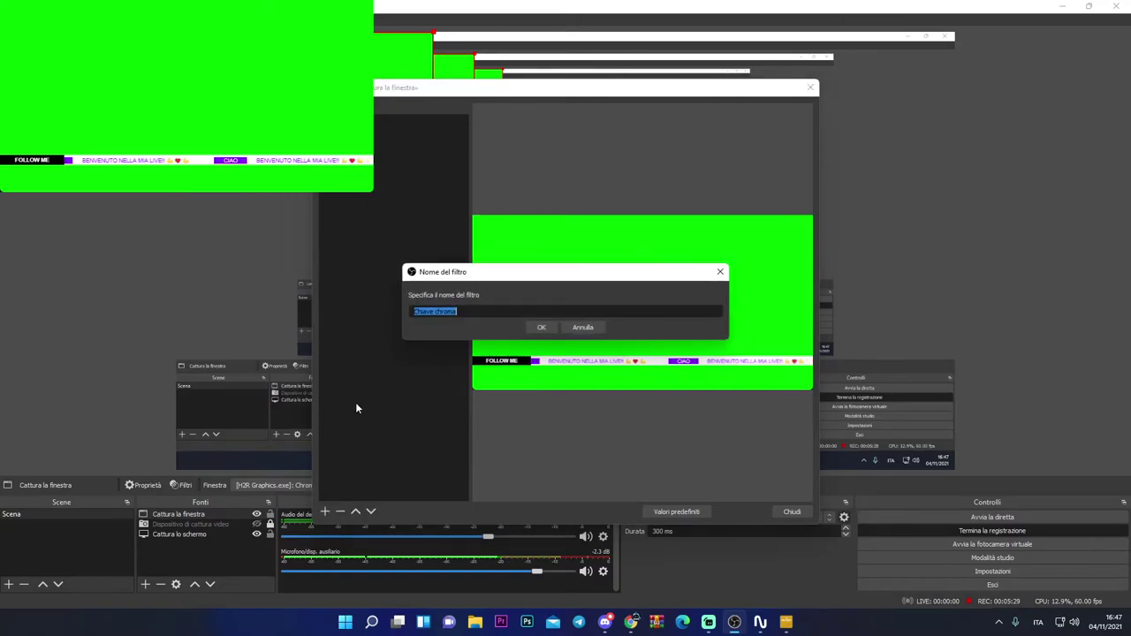
left_click(544, 327)
left_click(780, 515)
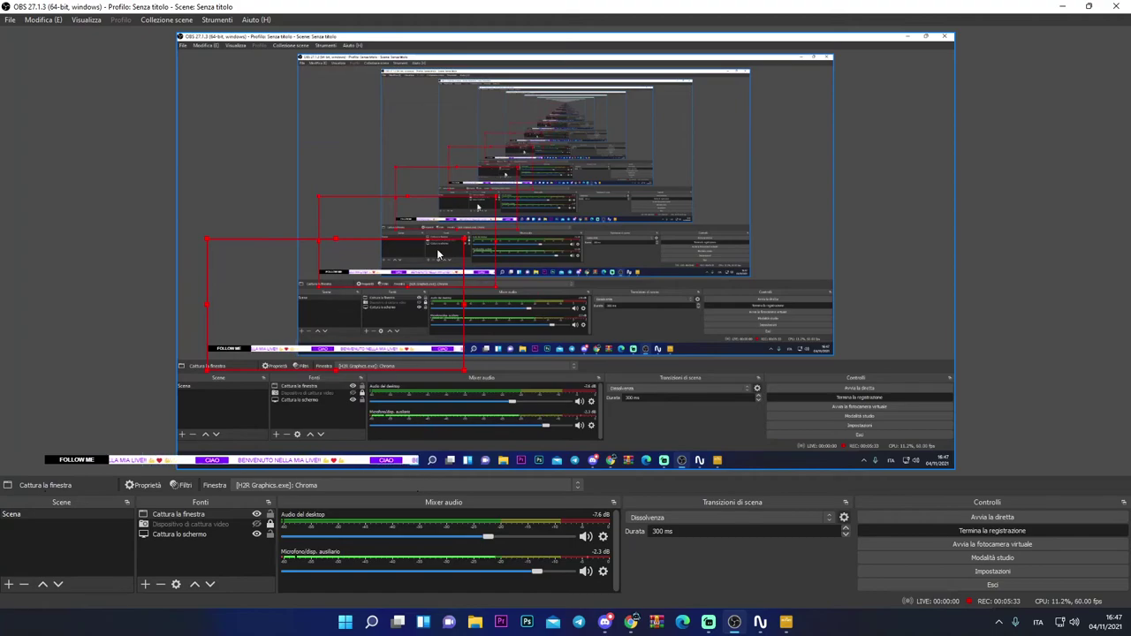
Enlarge the captured window and align it so the ticker runs along the canvas's bottom edge, stopping short of the clock.
left_click_drag(461, 239, 779, 329)
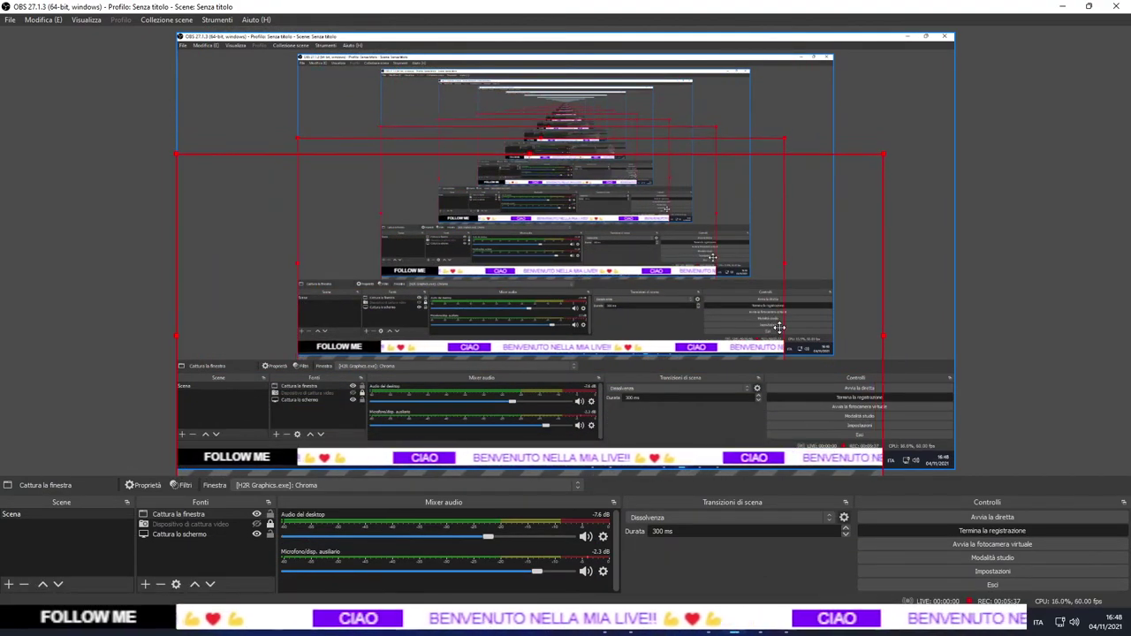
left_click(881, 157)
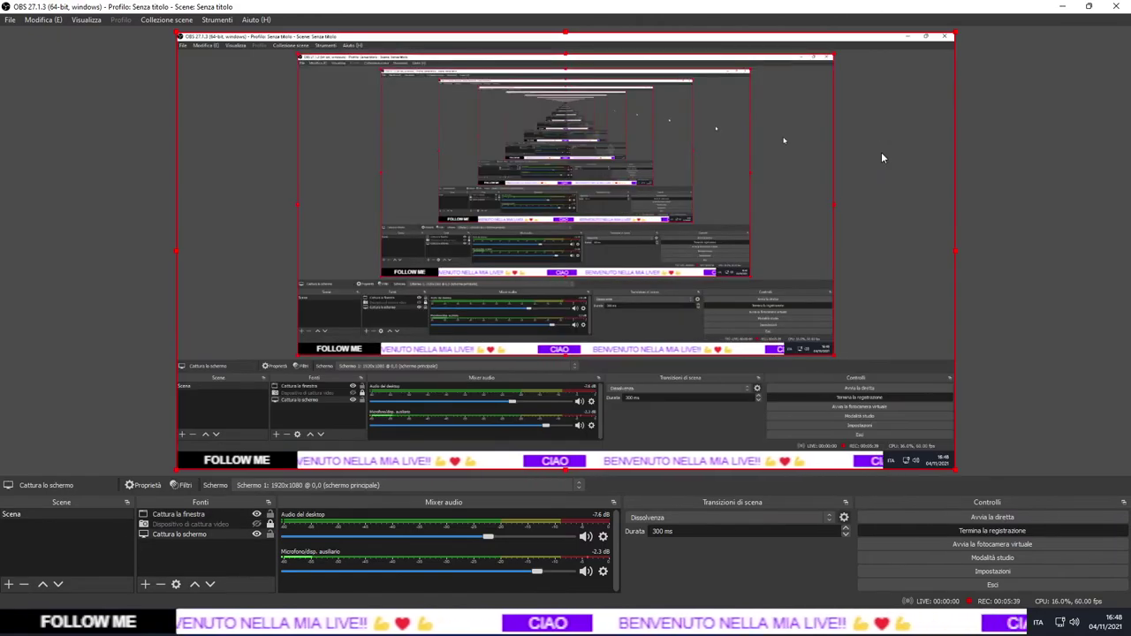
left_click(557, 334)
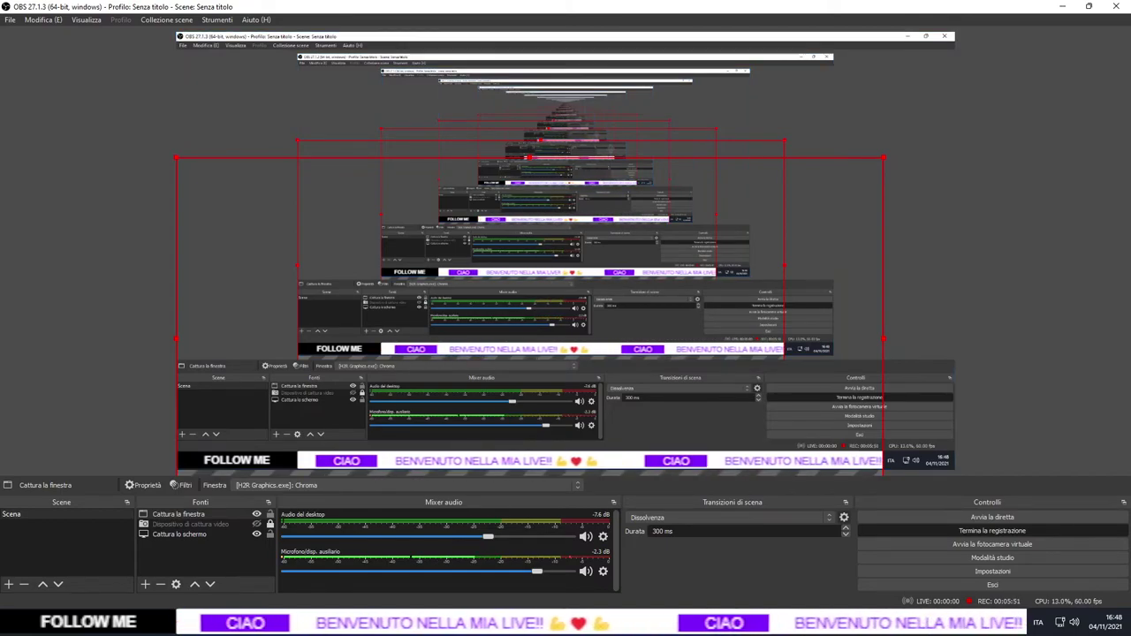
Switch to Chrome, examine the bookmarked Twitch channel page with the ticker overlaid, and close the browser.
left_click(636, 632)
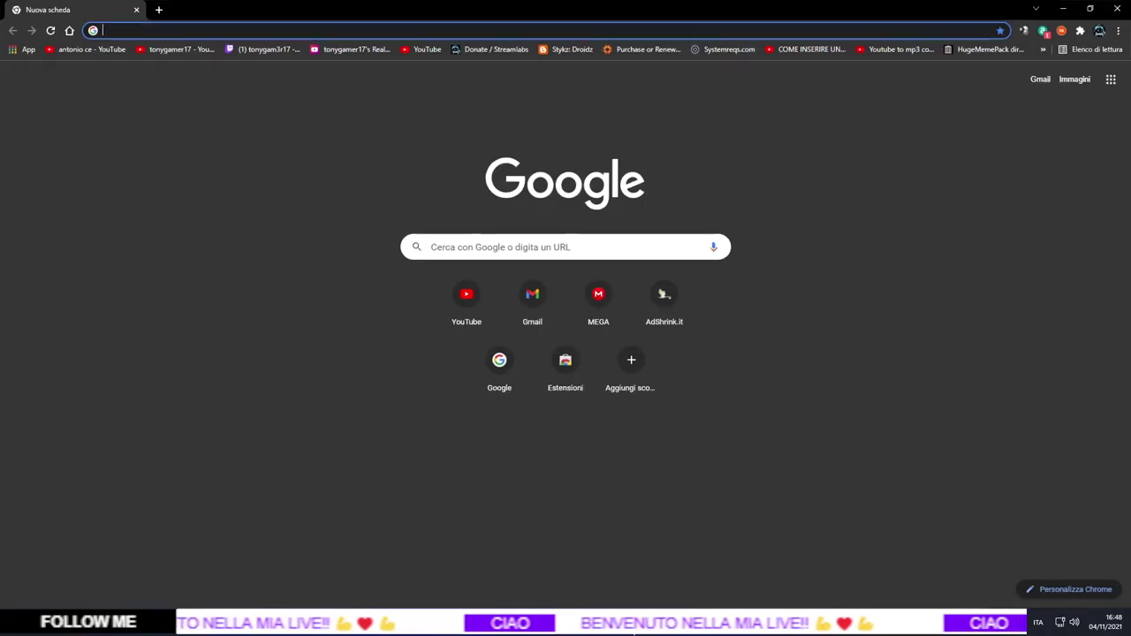
left_click(281, 50)
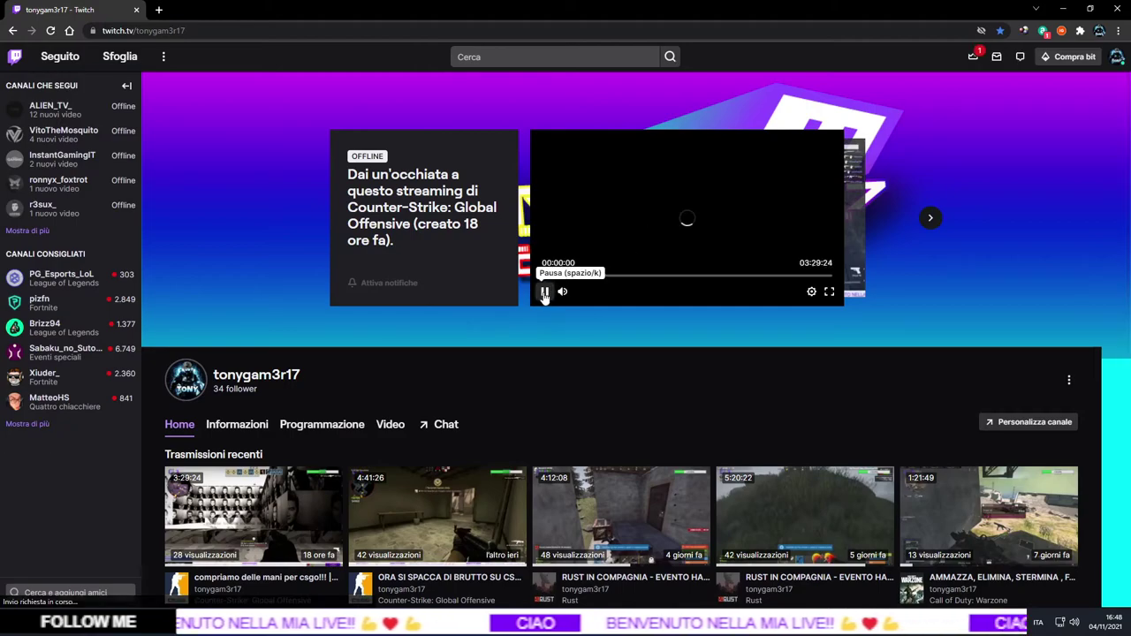
scroll(609, 296, "down", 2)
scroll(622, 293, "up", 1)
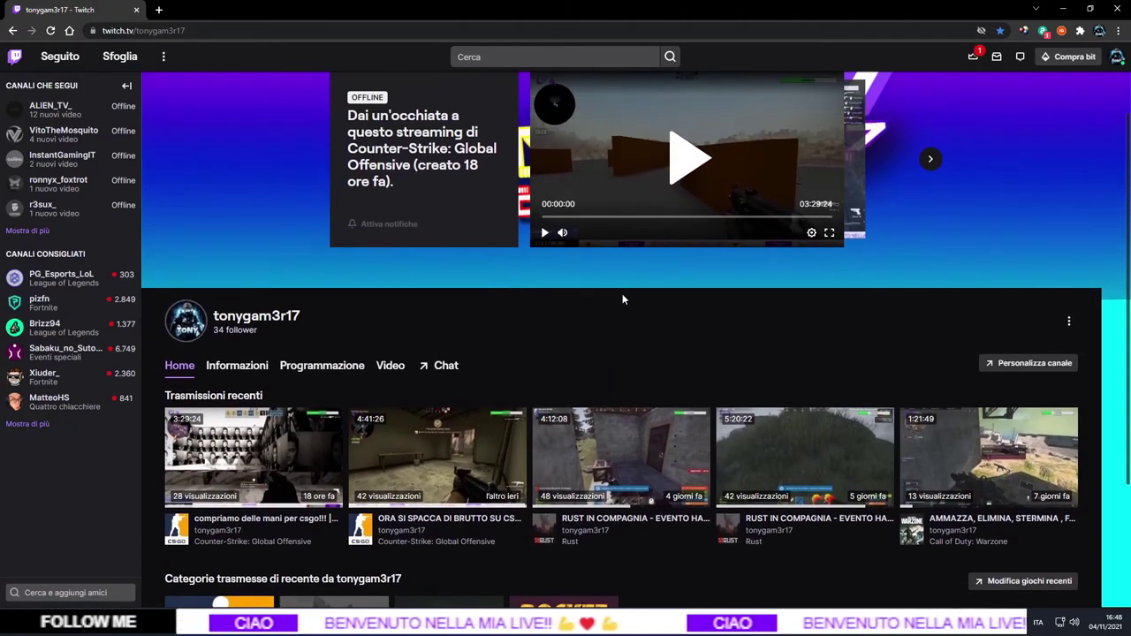
scroll(622, 300, "down", 2)
scroll(656, 449, "down", 1)
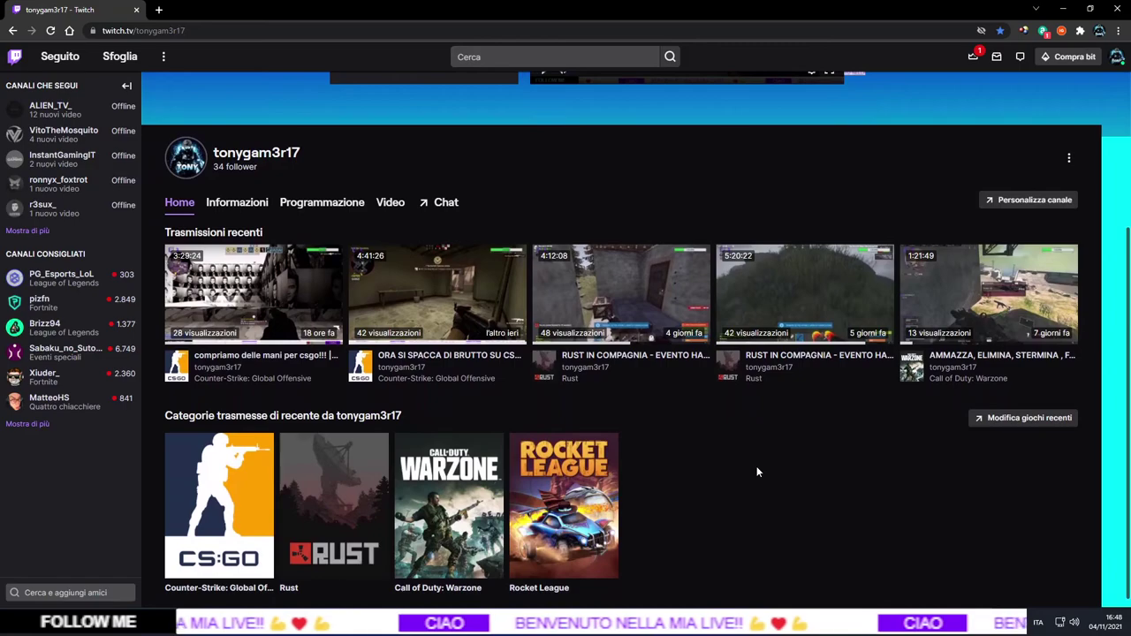
scroll(756, 466, "up", 4)
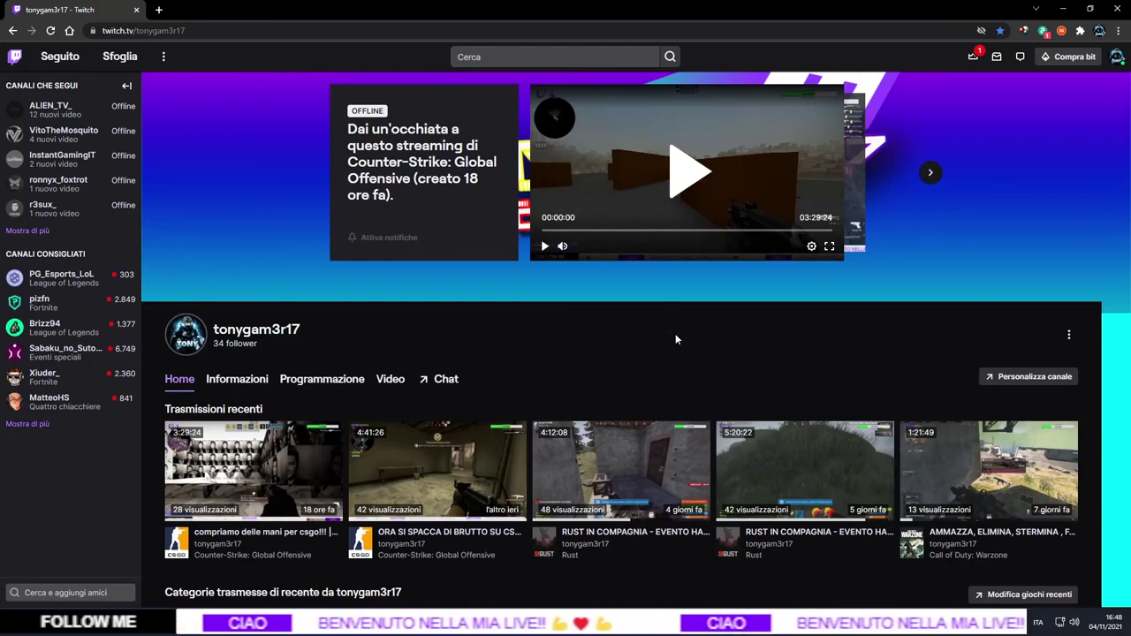
scroll(677, 389, "up", 1)
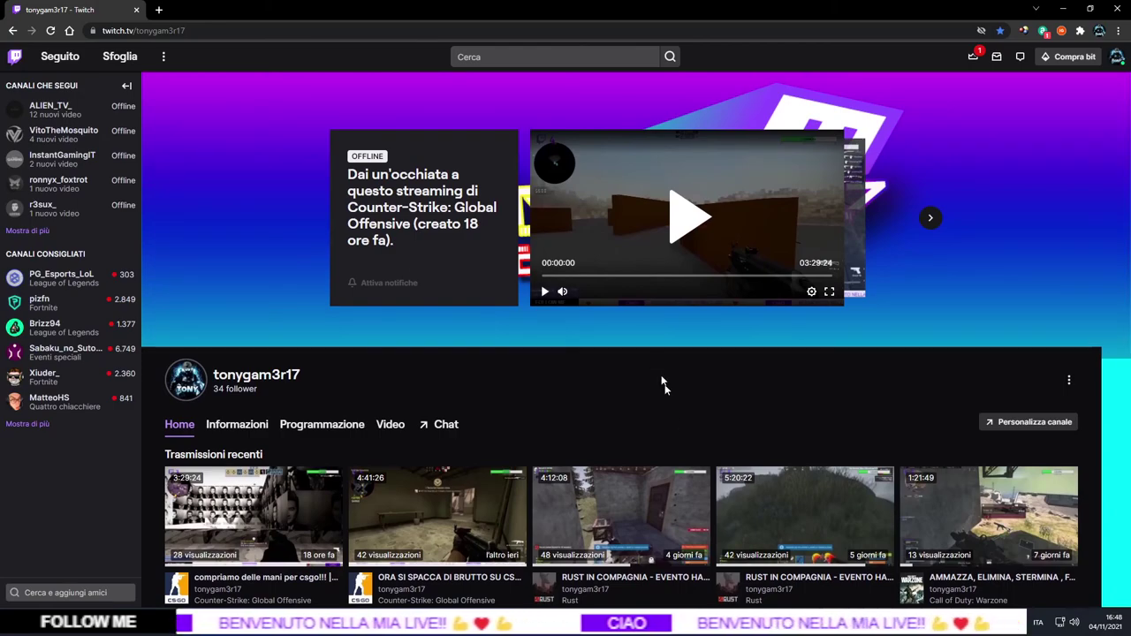
scroll(632, 371, "down", 3)
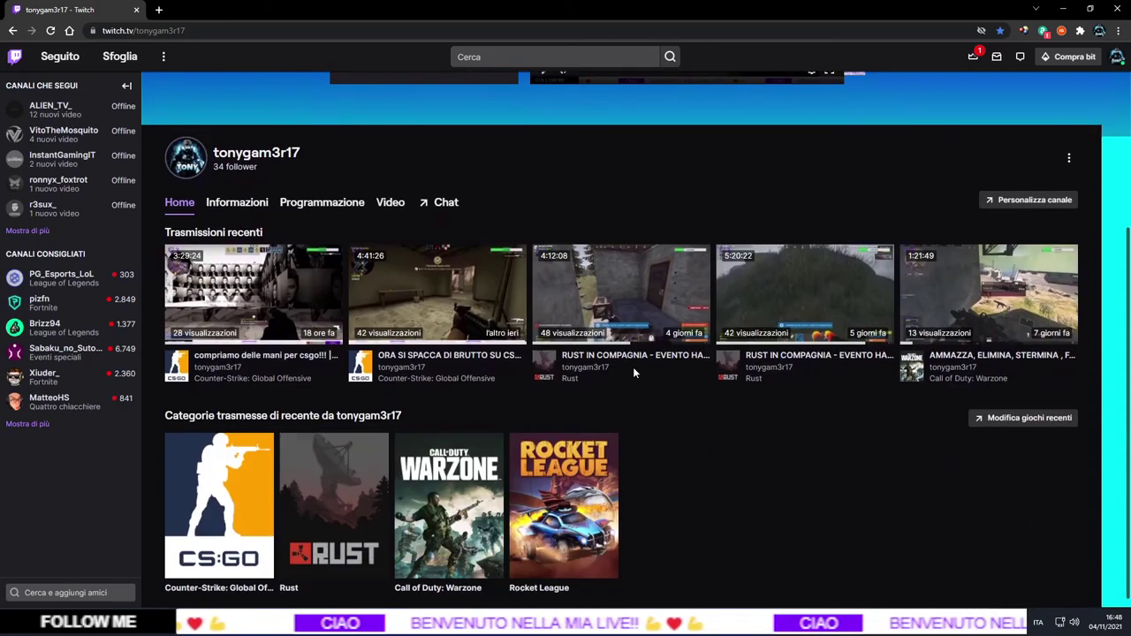
scroll(632, 366, "up", 3)
left_click(1114, 9)
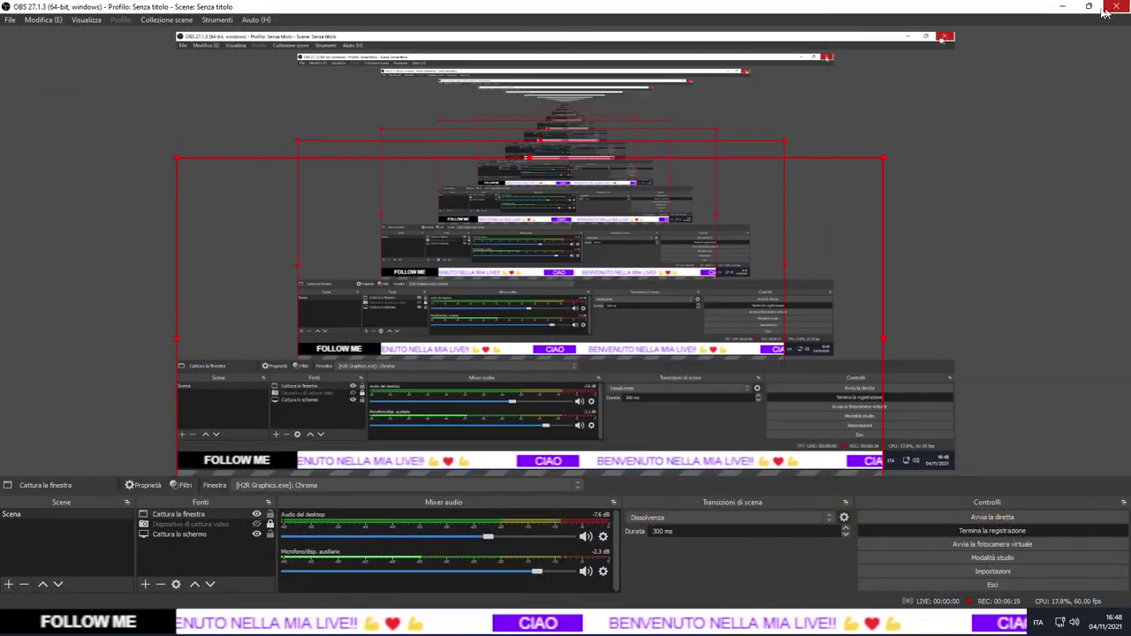